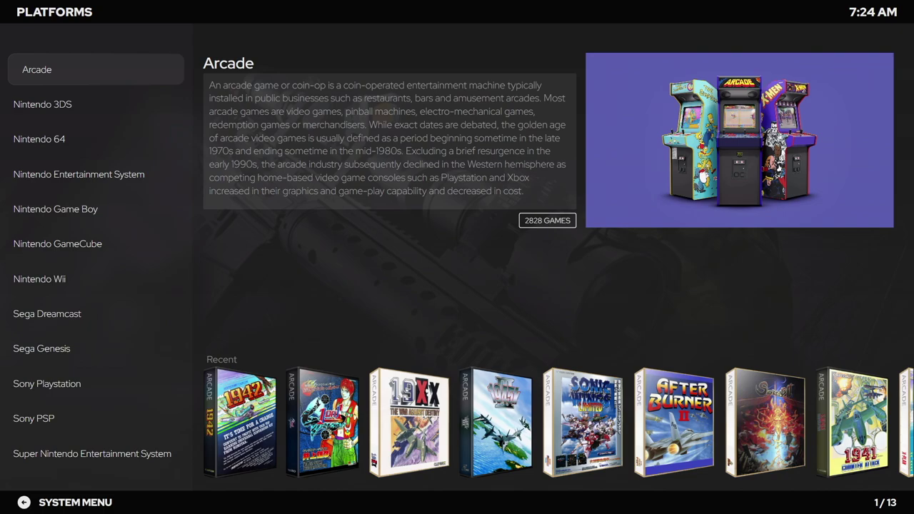
Preview the Nintendo 3DS and Nintendo 64 platforms, and open the Arcade game list
click(51, 104)
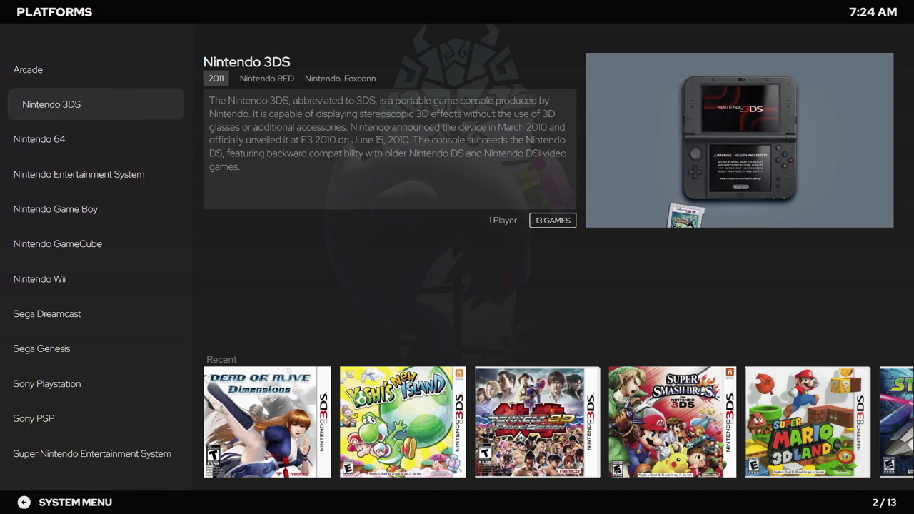
click(39, 138)
click(48, 104)
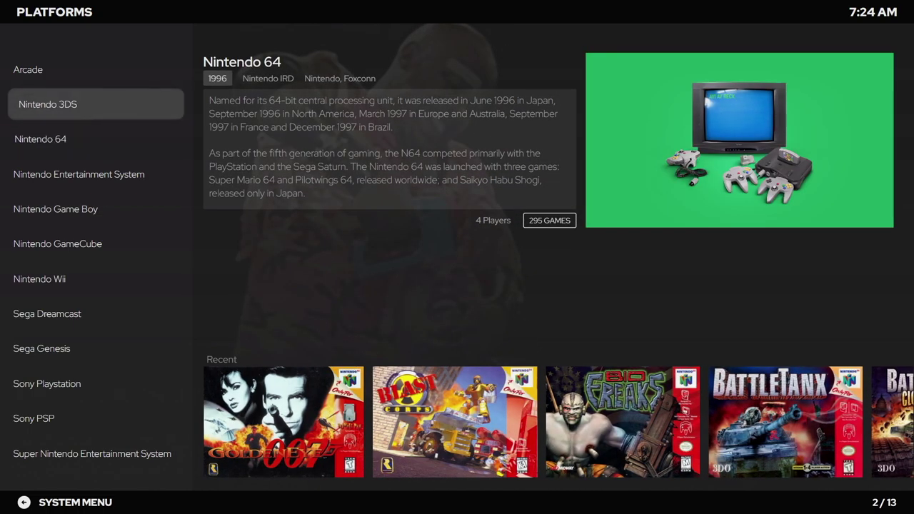
click(37, 69)
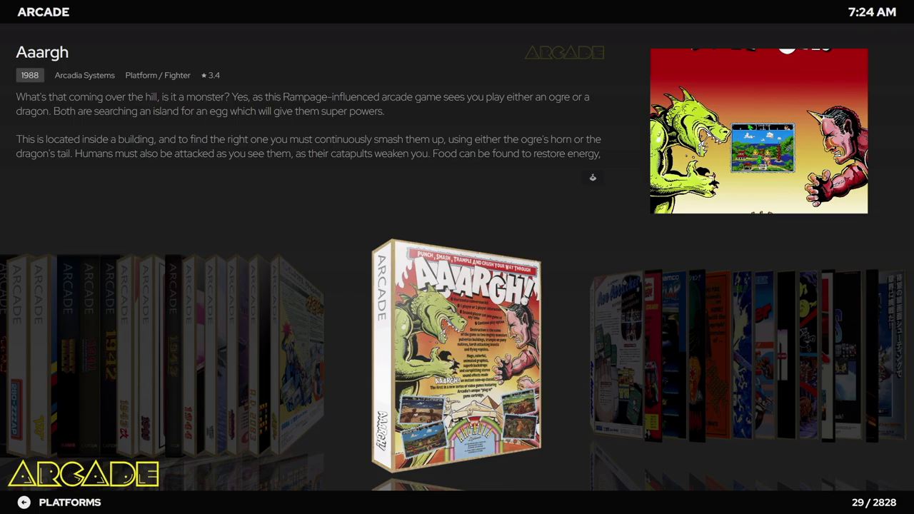
Browse forward through the Arcade CoverFlow from Aaargh to Act-Fancer Cybernetick Hyper Weapon
key(Right)
key(Right)
key(Right)
key(Right)
key(Right)
key(Right)
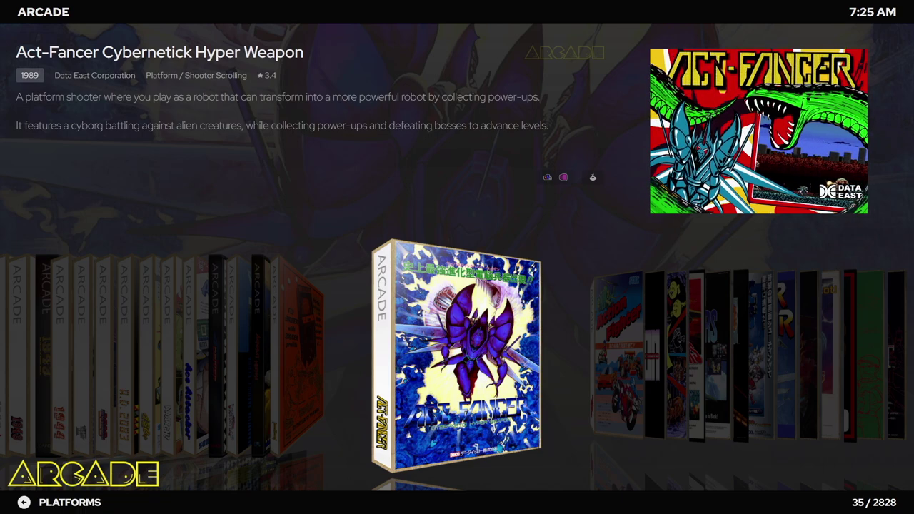
Switch the games view from CoverFlow with Details to Vertical Wheel 1
key(v)
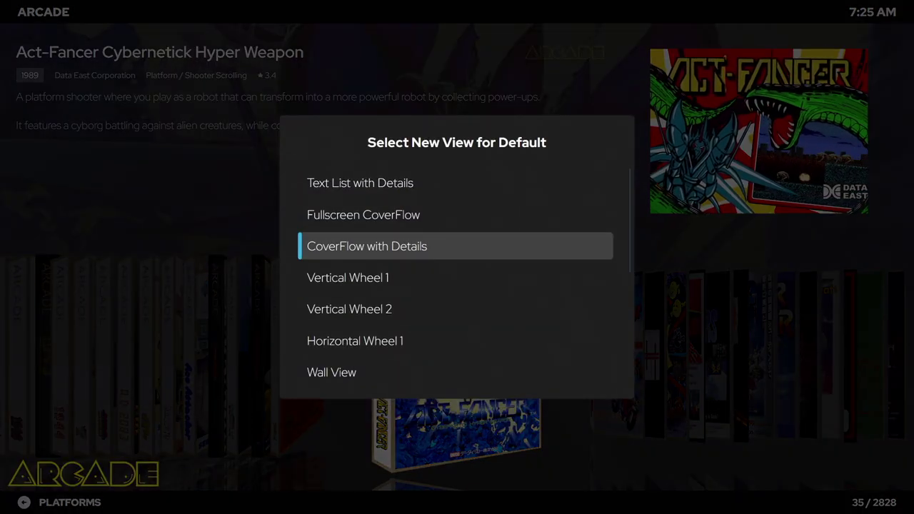
key(Down)
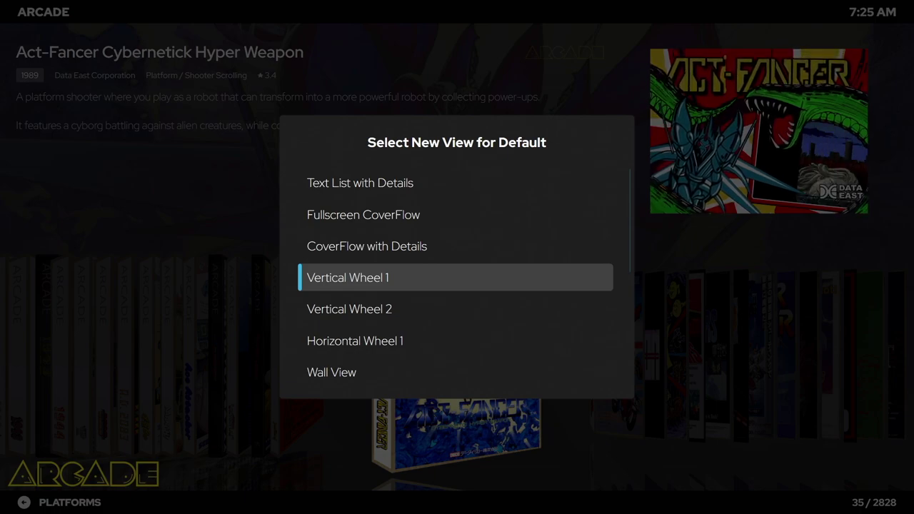
key(Return)
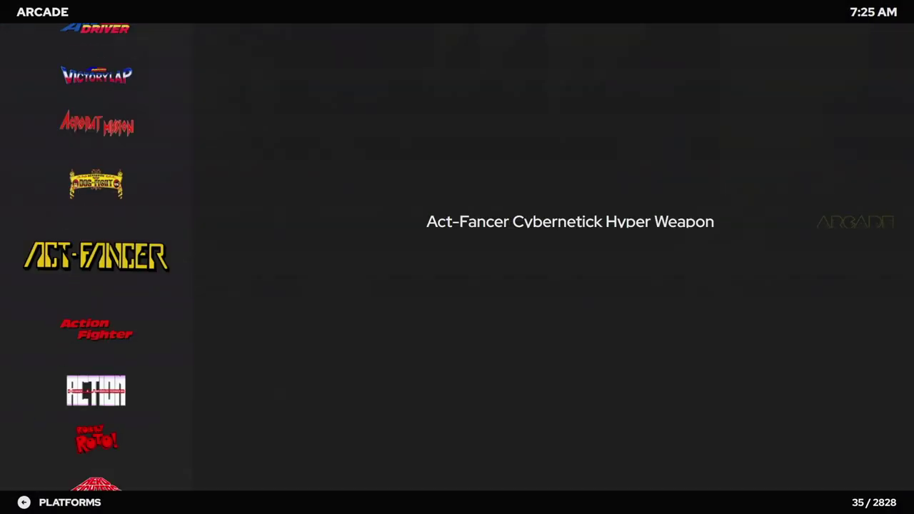
Browse the Arcade and Nintendo 3DS game lists to check how the vertical wheel view applies to both platforms
key(Down)
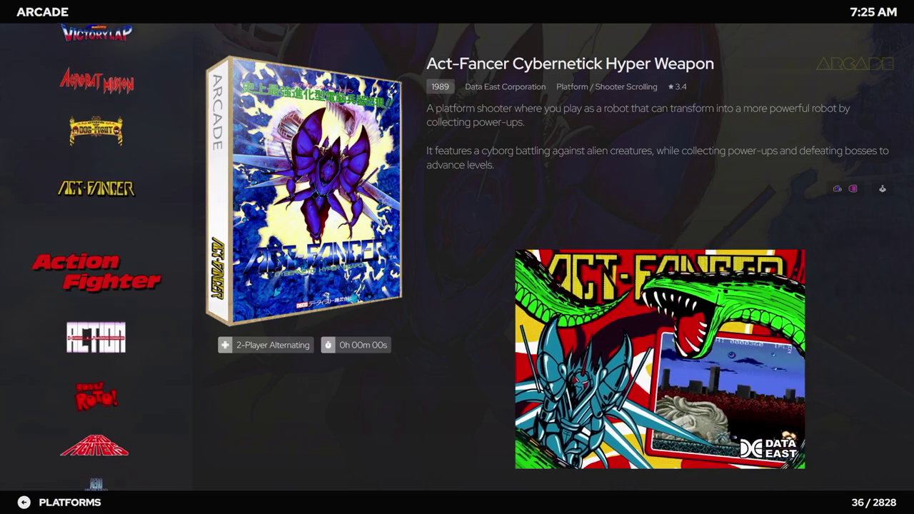
key(Down)
key(Down)
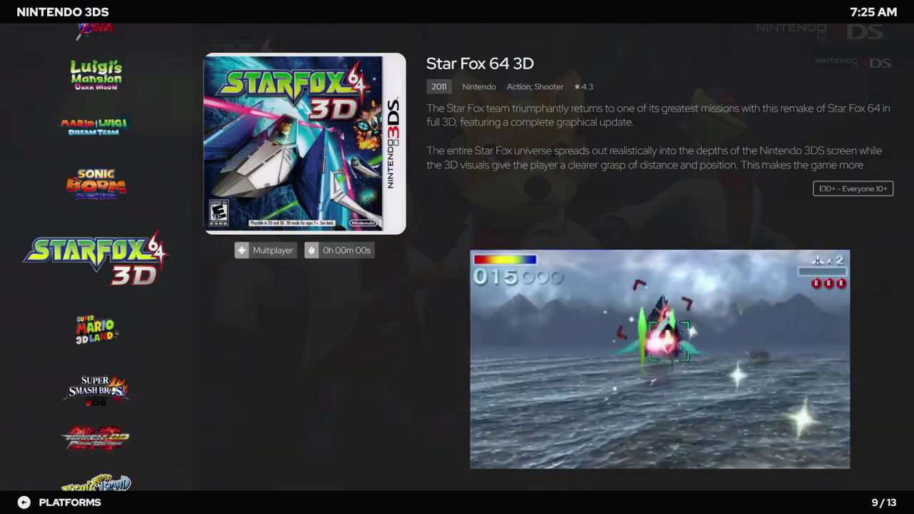
key(Down)
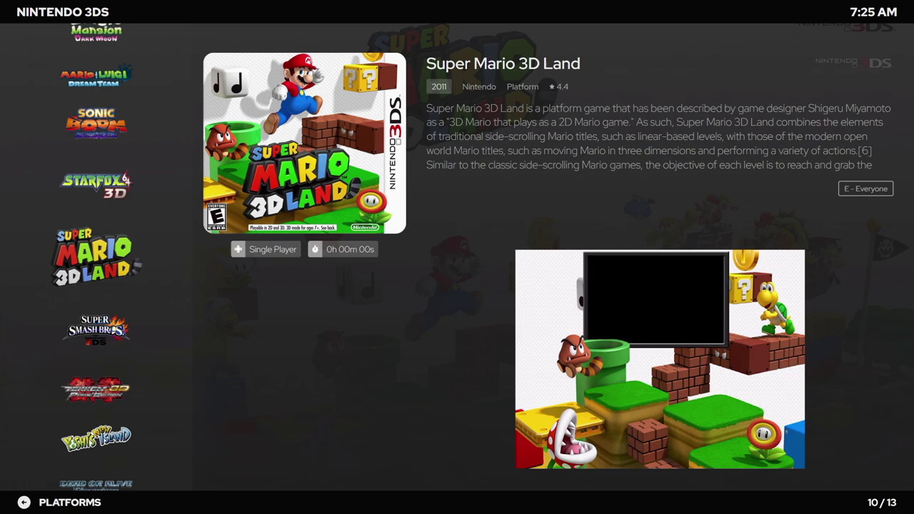
key(Up)
key(Up)
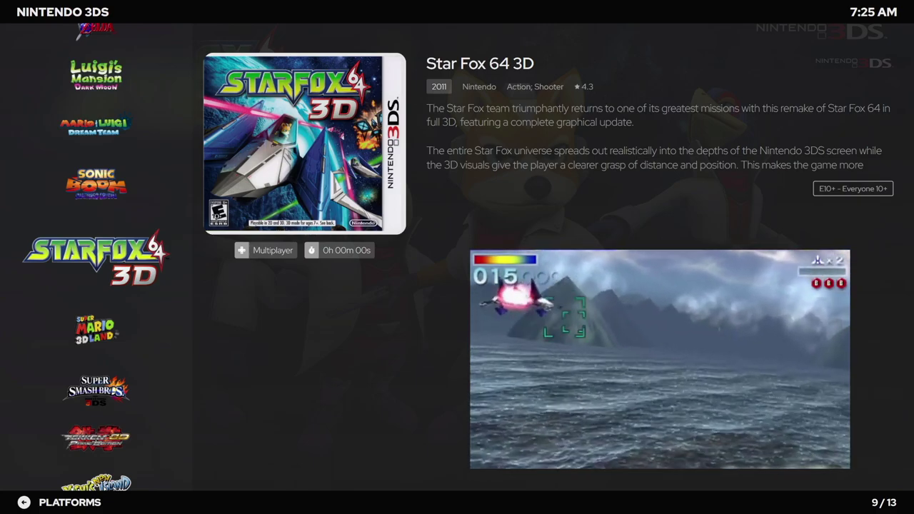
Leave the Nintendo 3DS game list and open Options from the system menu
key(Escape)
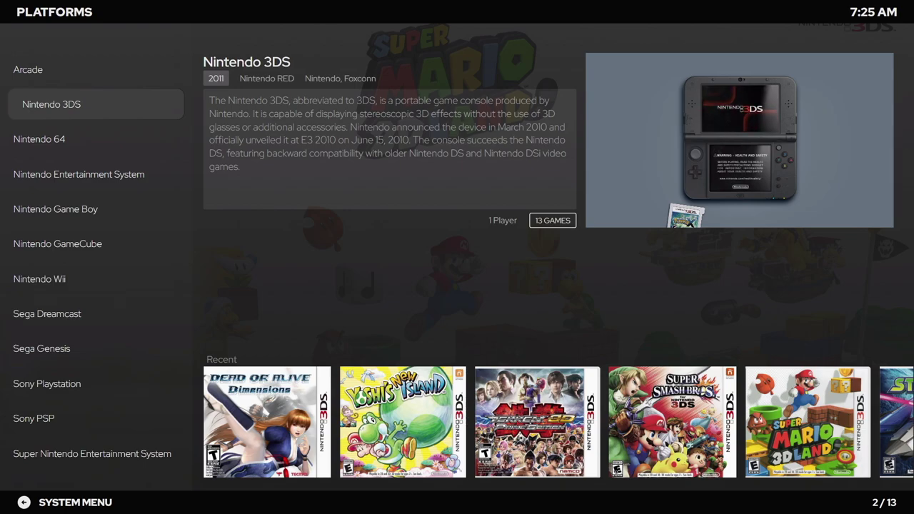
key(Escape)
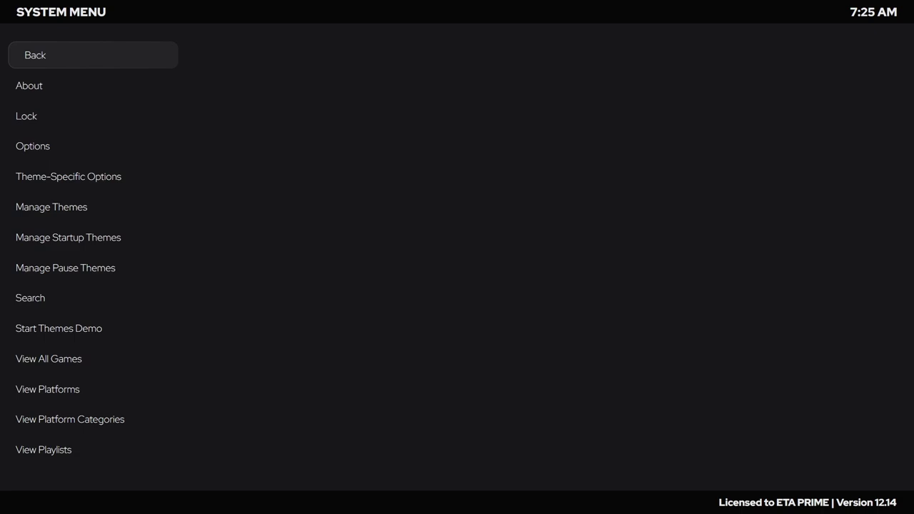
key(Down)
key(Down)
key(Down)
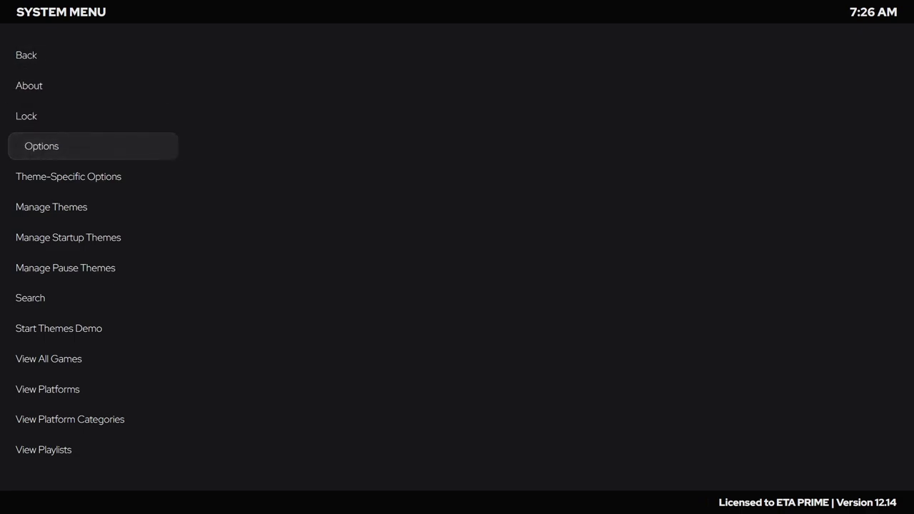
key(Return)
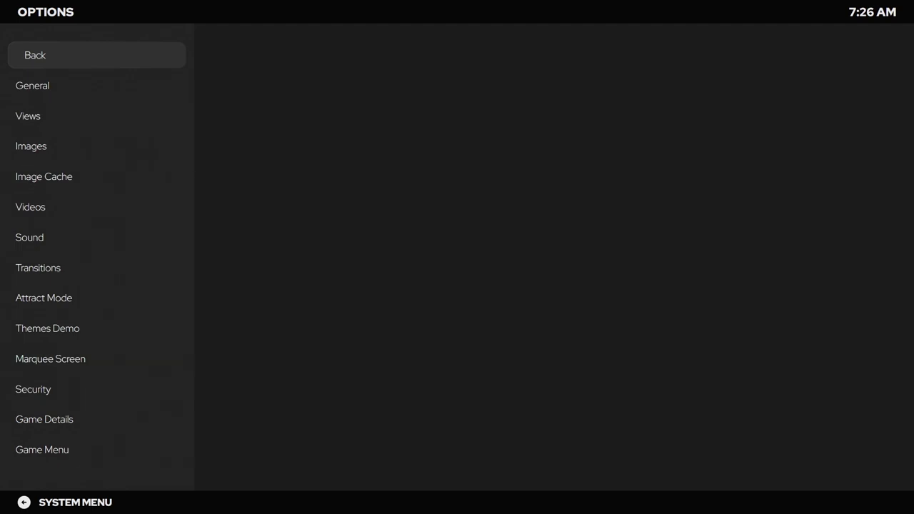
Enable Remember Separate View for Each Platform in the Views options and return to the system menu
key(Down)
key(Down)
key(Right)
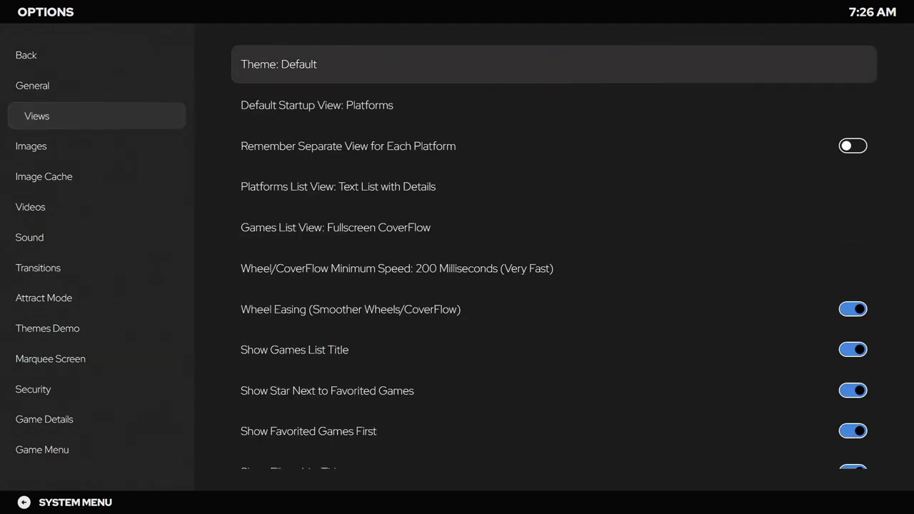
key(Down)
key(Down)
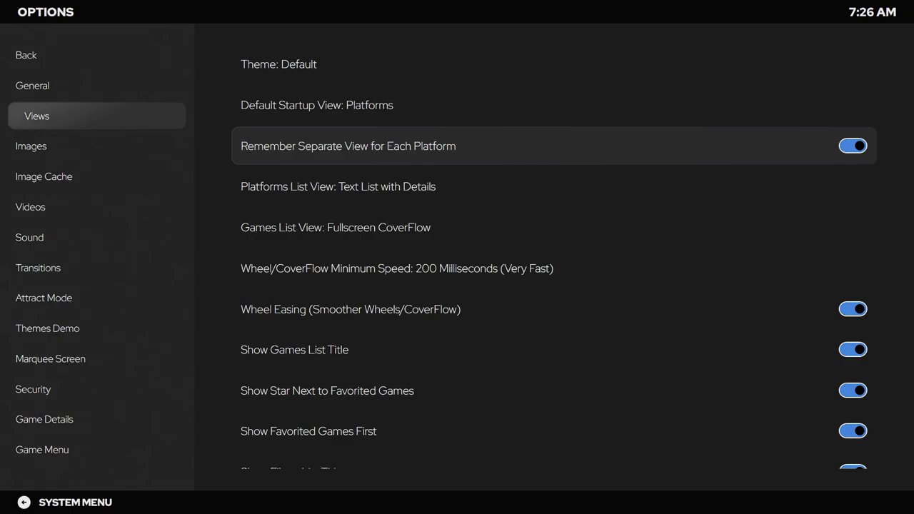
key(Escape)
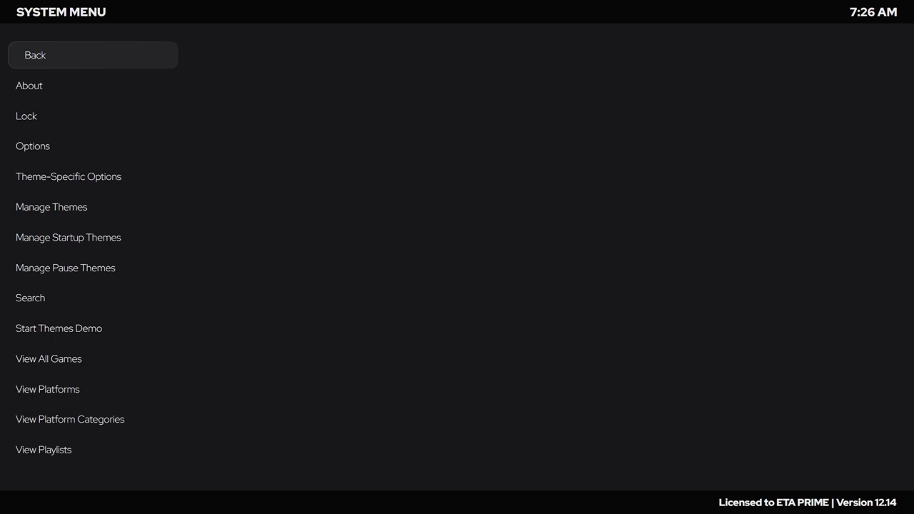
Reopen Options and bring up the Controller Mappings settings
key(Down)
key(Down)
key(Down)
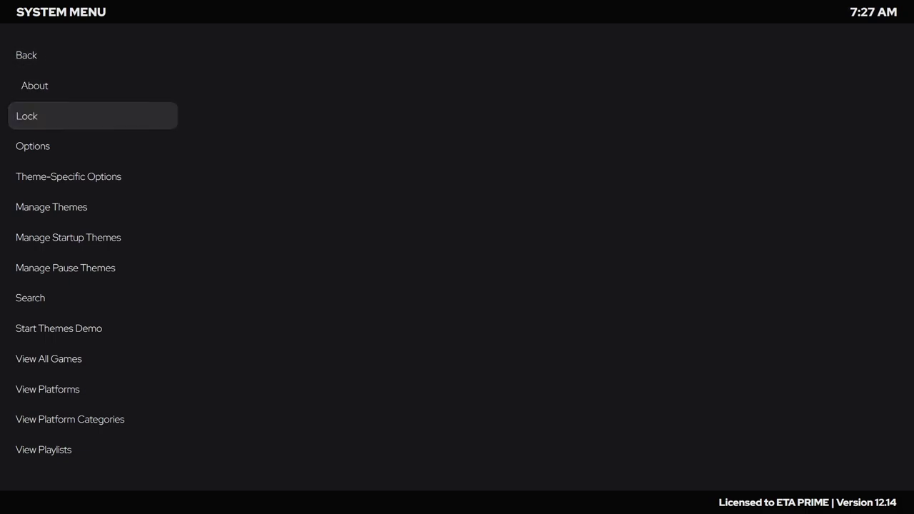
key(Return)
key(Up)
key(Up)
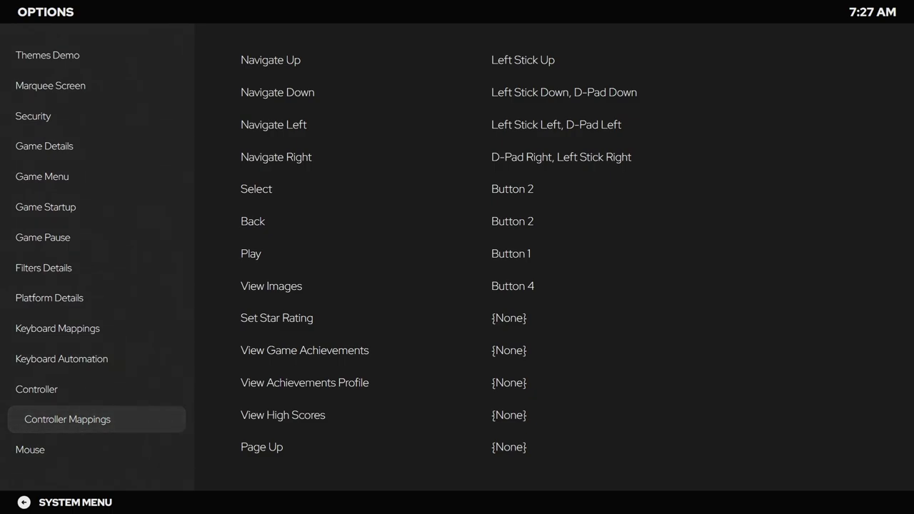
Look through the controller mappings to find the Switch View and Switch Theme actions
key(Right)
key(Down)
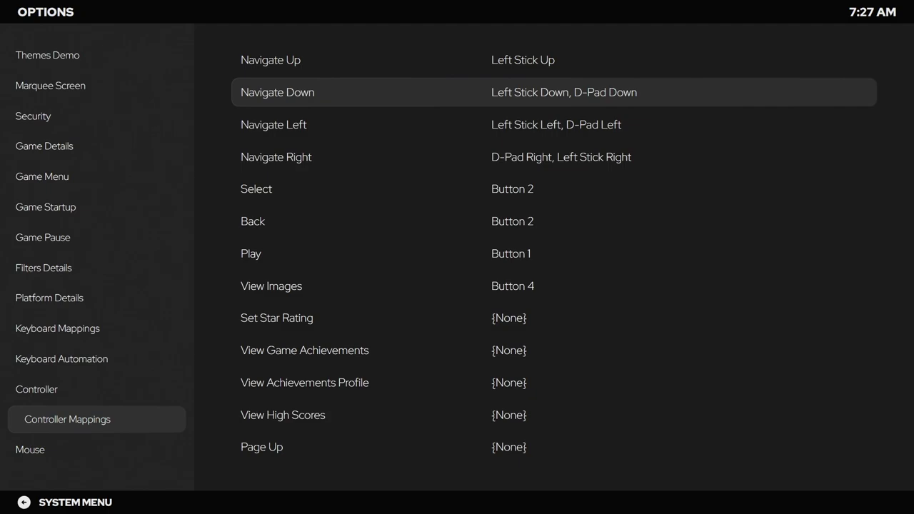
key(Up)
key(Down)
key(Down)
key(Down)
key(Down)
key(Down)
key(Down)
key(Down)
key(Down)
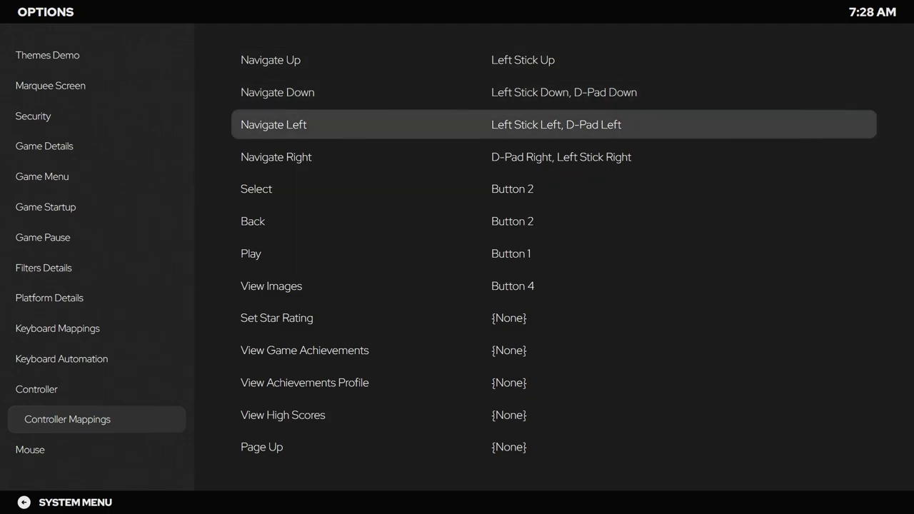
key(Down)
key(Down)
key(Down)
key(Down)
key(Down)
key(Down)
key(Down)
key(Down)
key(Down)
key(Down)
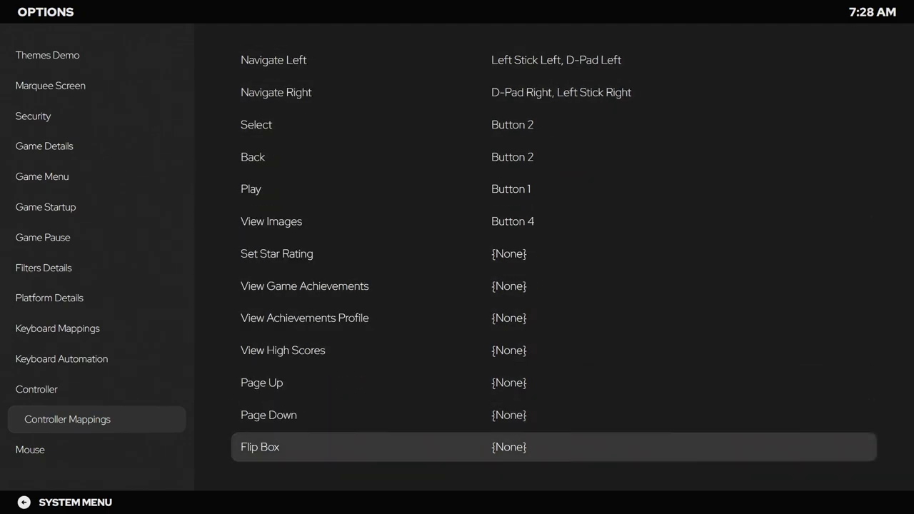
key(Down)
key(Down)
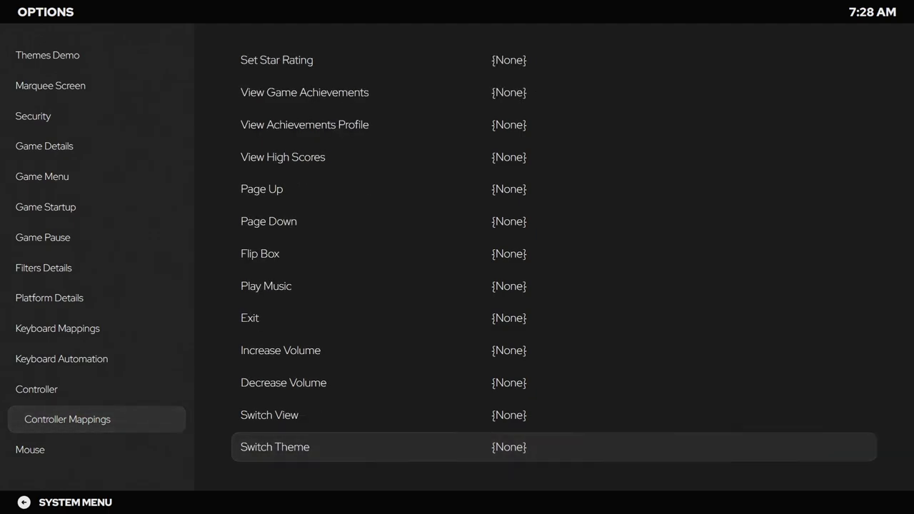
key(Up)
key(Down)
Open the Keyboard Mappings and go through the list of actions to reach the Switch View entry
key(Left)
key(Up)
key(Up)
key(Up)
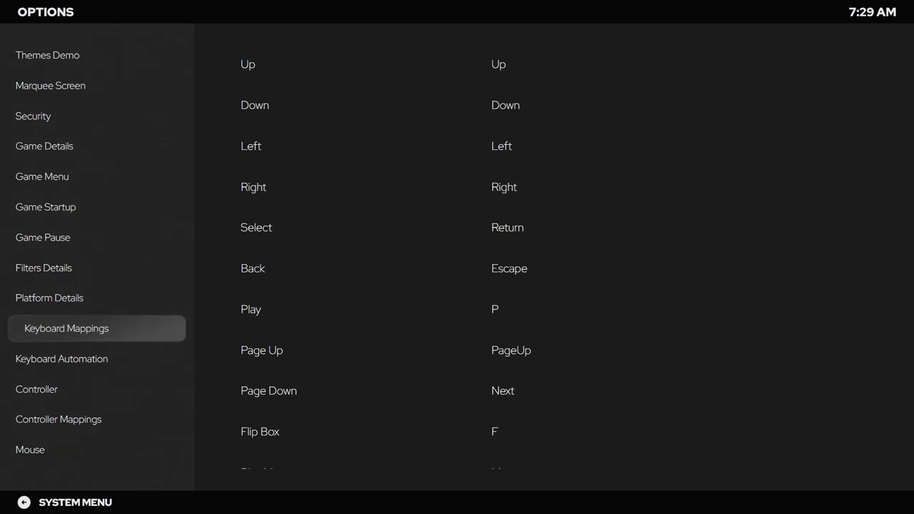
key(Right)
key(Down)
key(Down)
key(Down)
key(Down)
key(Down)
key(Down)
key(Down)
key(Down)
key(Down)
key(Down)
key(Down)
key(Down)
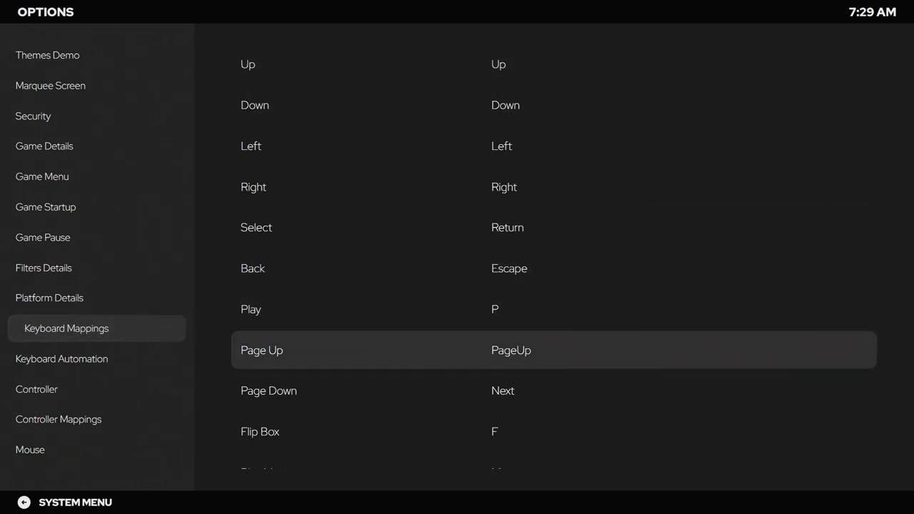
key(Down)
key(Down)
key(Down)
key(Down)
key(Down)
key(Down)
key(Down)
key(Down)
key(Down)
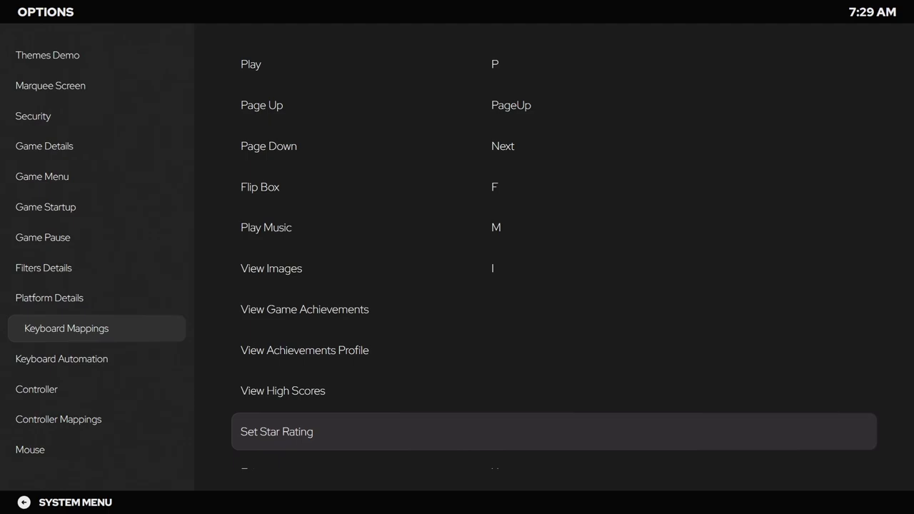
Examine which keys are assigned to Switch View, Switch Theme and the neighbouring volume actions in the keyboard mappings
key(Up)
key(Up)
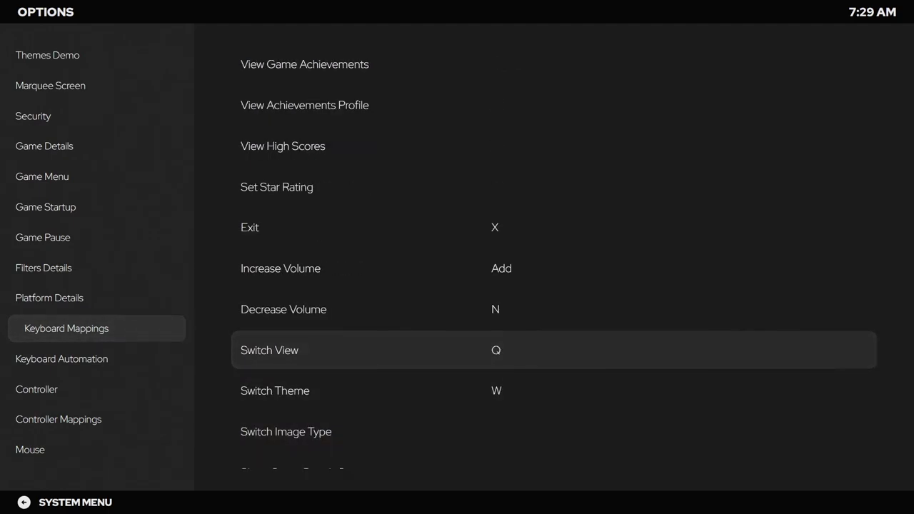
key(Down)
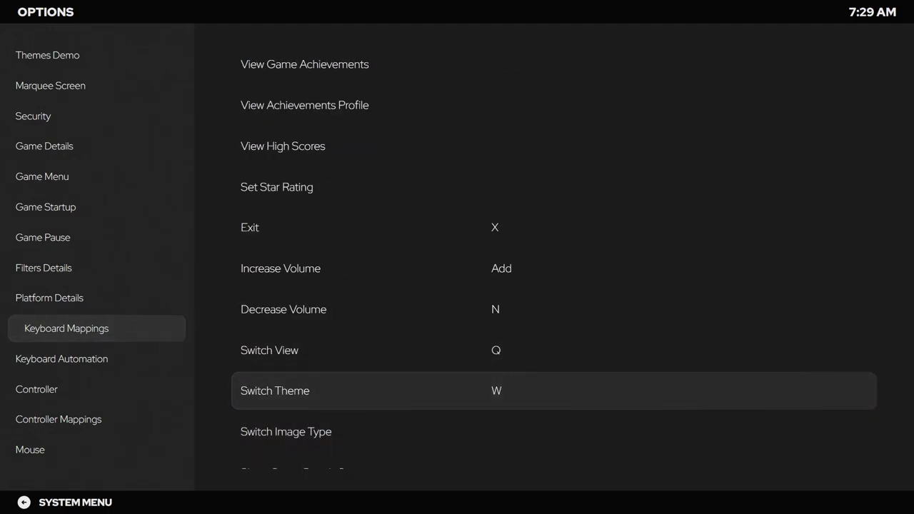
key(Up)
key(Down)
key(Up)
key(Up)
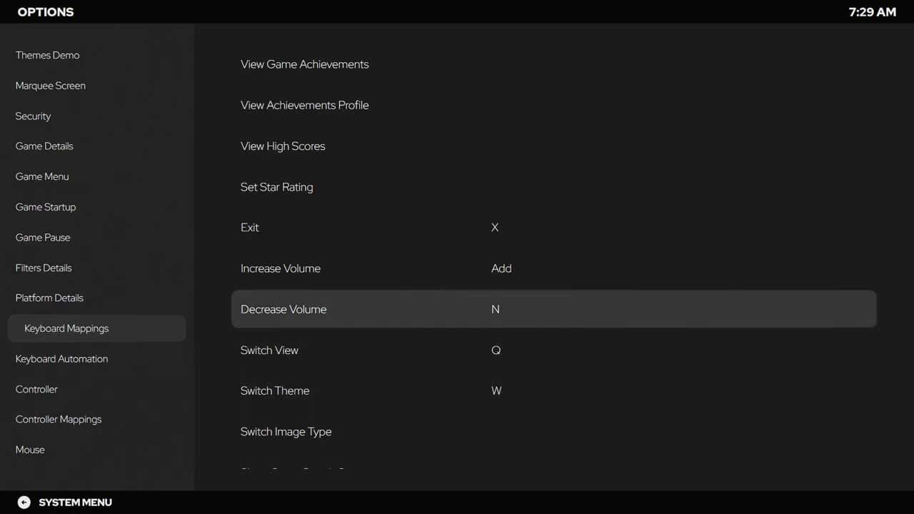
key(Up)
key(Up)
key(Up)
key(Up)
key(Down)
key(Down)
key(Down)
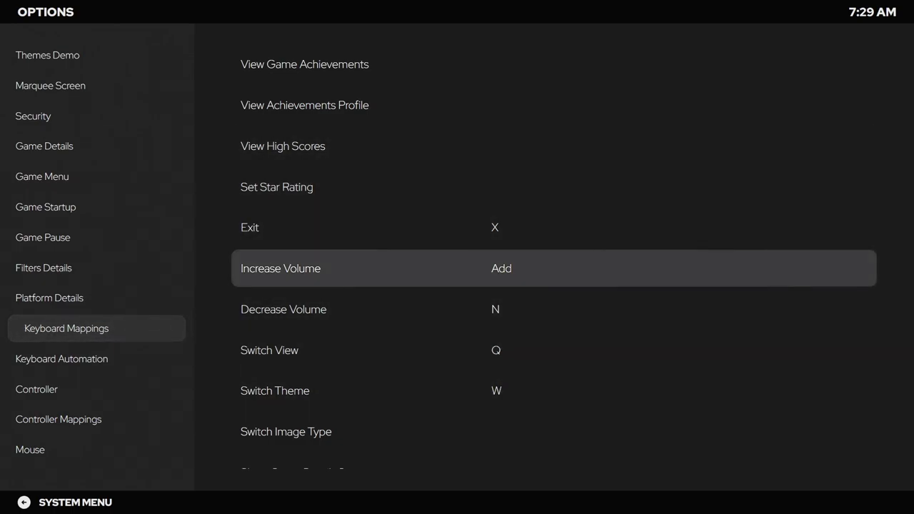
key(Down)
key(Down)
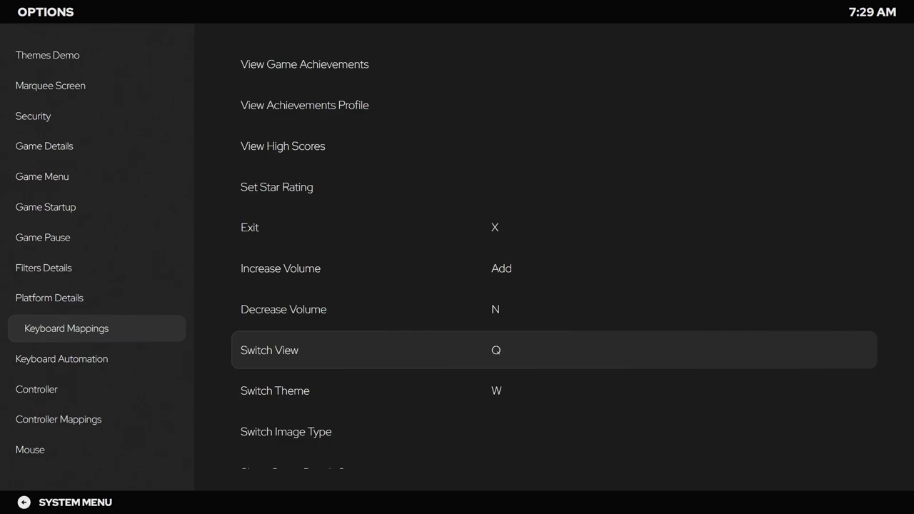
key(Down)
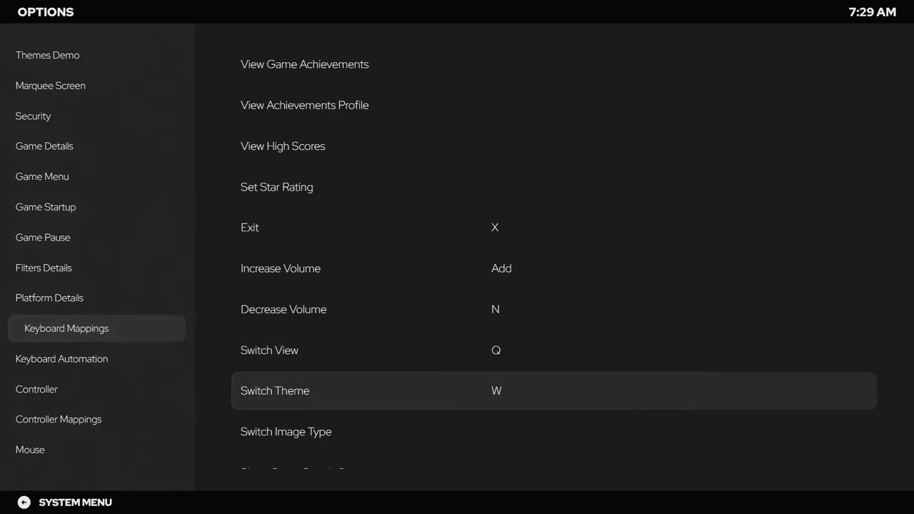
Leave the options, return to the Platforms list and select Arcade
key(Escape)
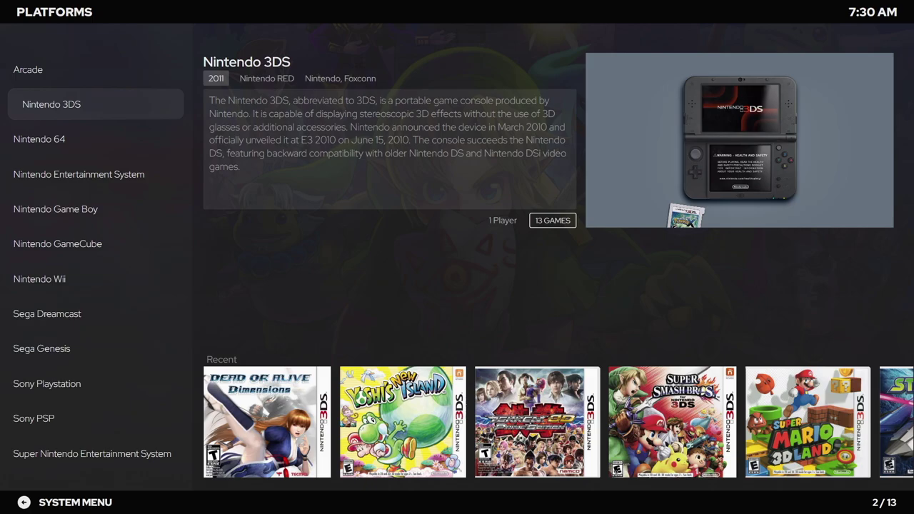
key(Up)
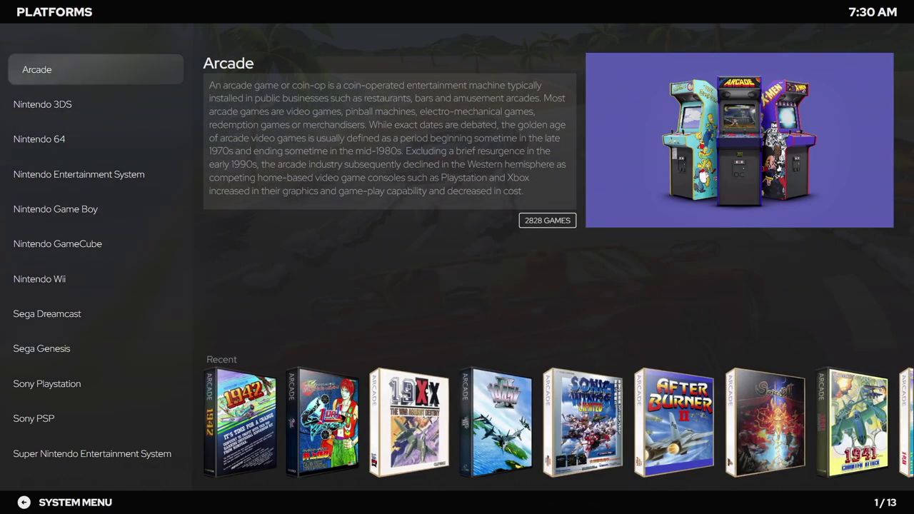
Open Arcade to check its game view, and return to the platforms with Nintendo 3DS selected
key(Return)
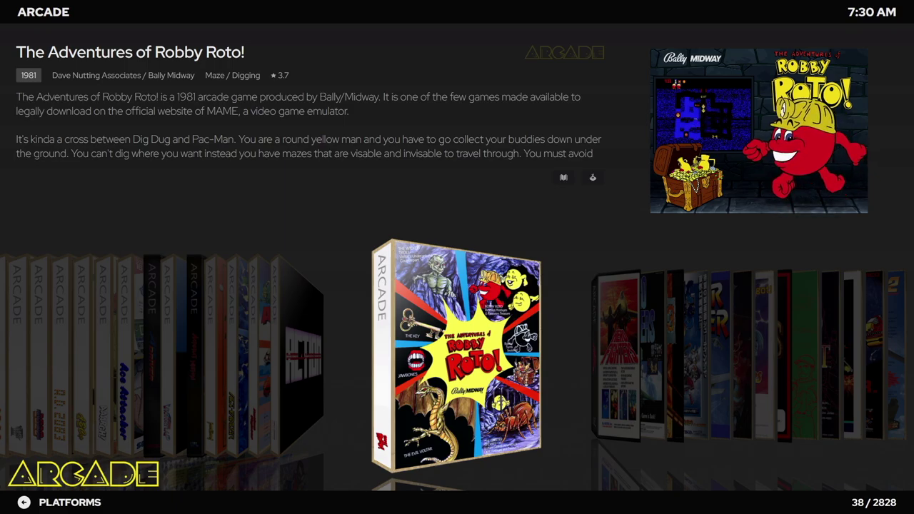
key(Escape)
key(Down)
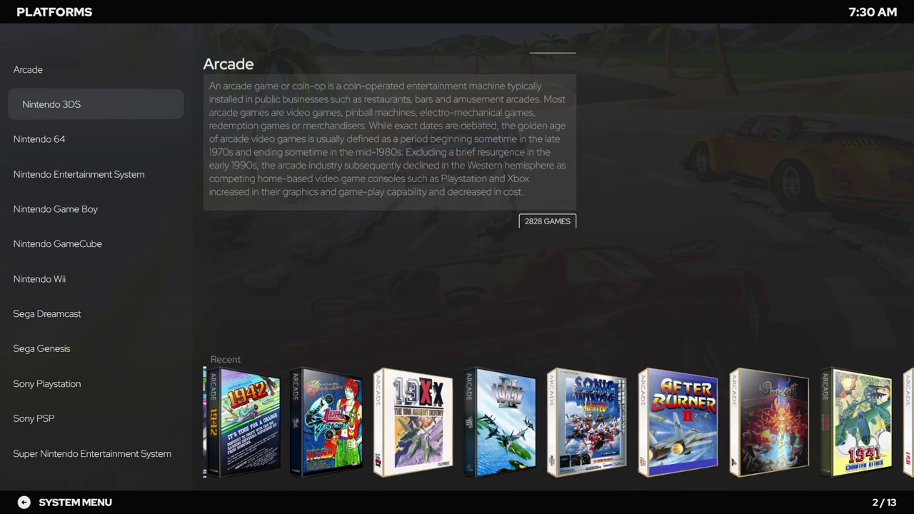
Open Nintendo 3DS and switch its game view to Fullscreen CoverFlow
key(Return)
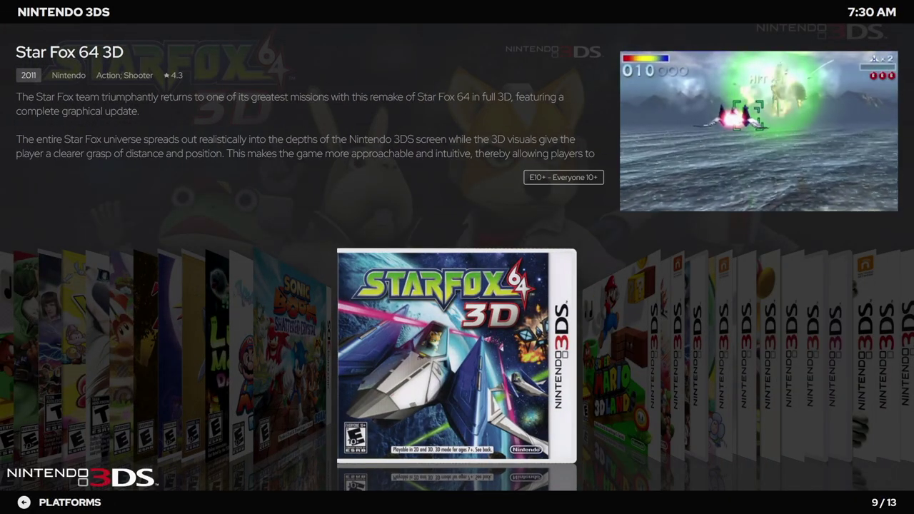
key(v)
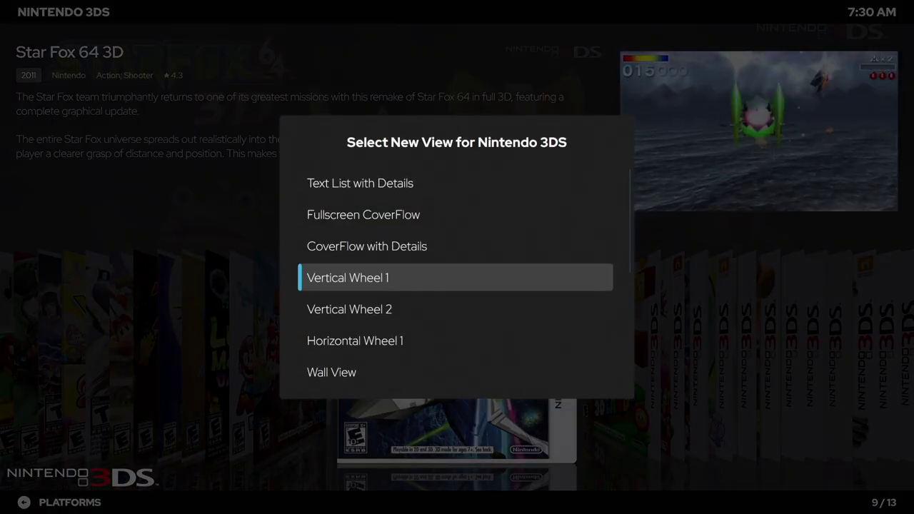
key(Up)
key(Down)
key(Down)
key(Up)
key(Up)
key(Up)
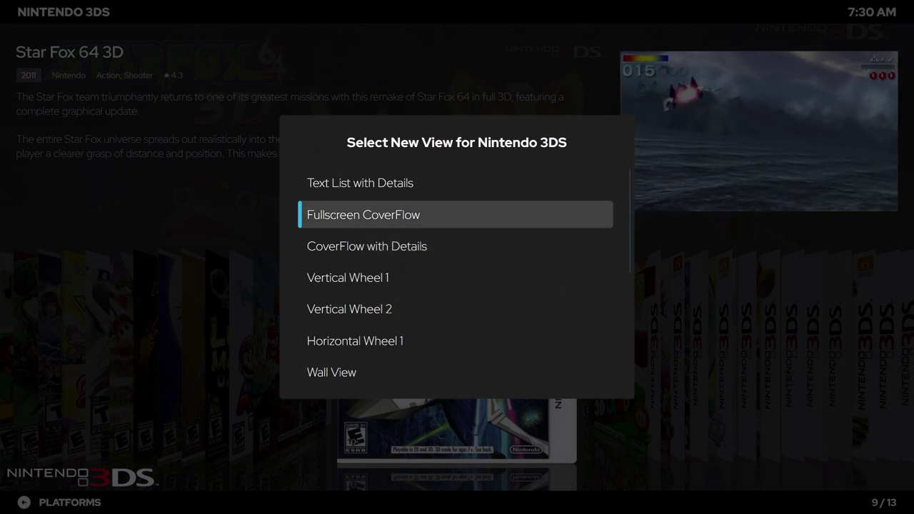
key(Return)
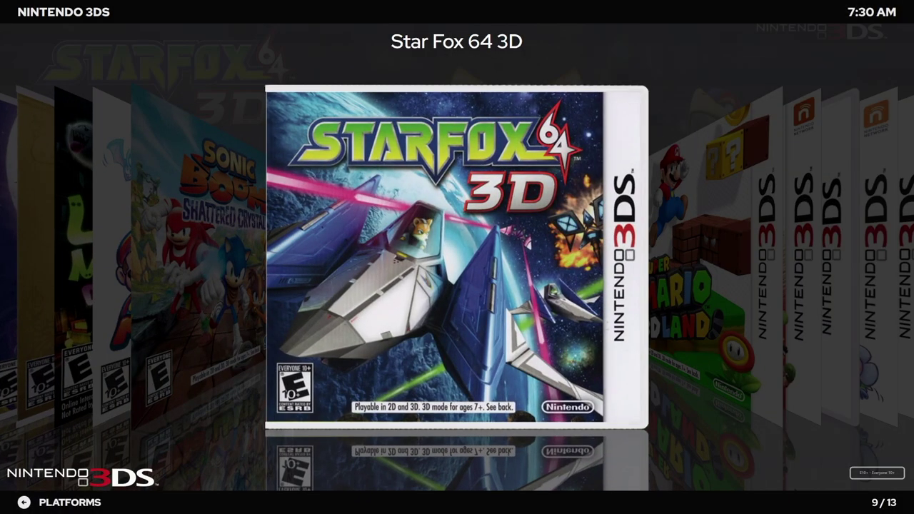
Return to the platforms, open Nintendo 64 and switch its game view to Vertical Wheel 2
key(Escape)
key(Down)
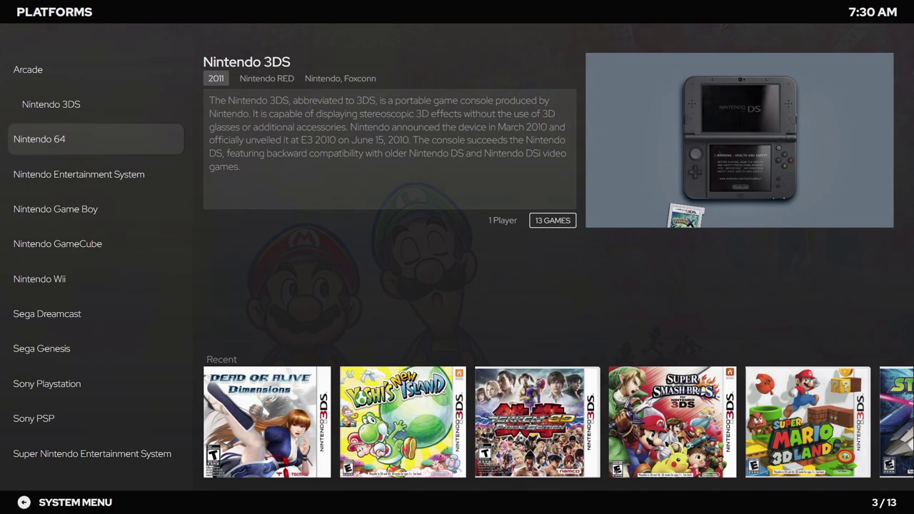
key(Return)
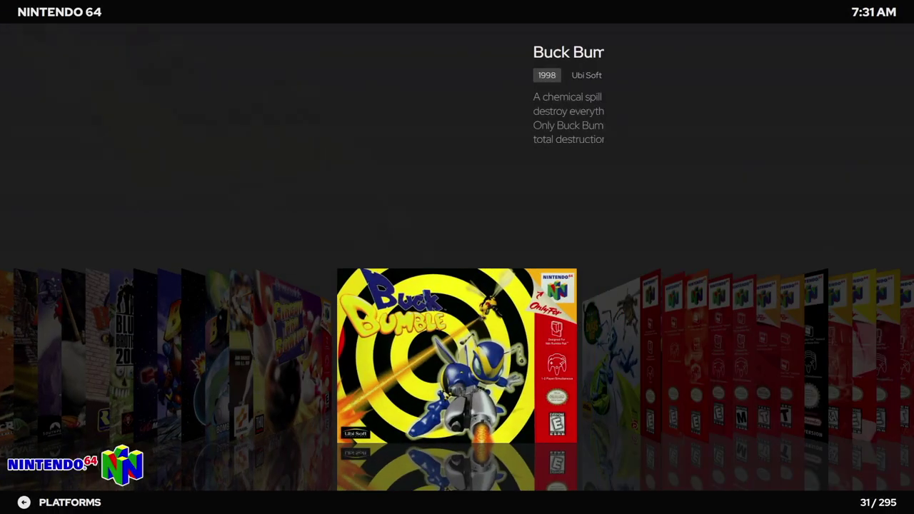
key(v)
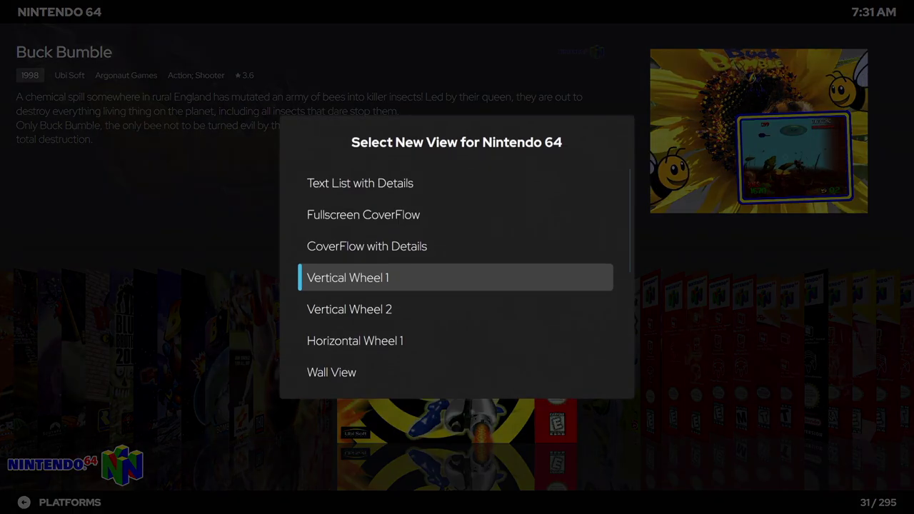
key(Down)
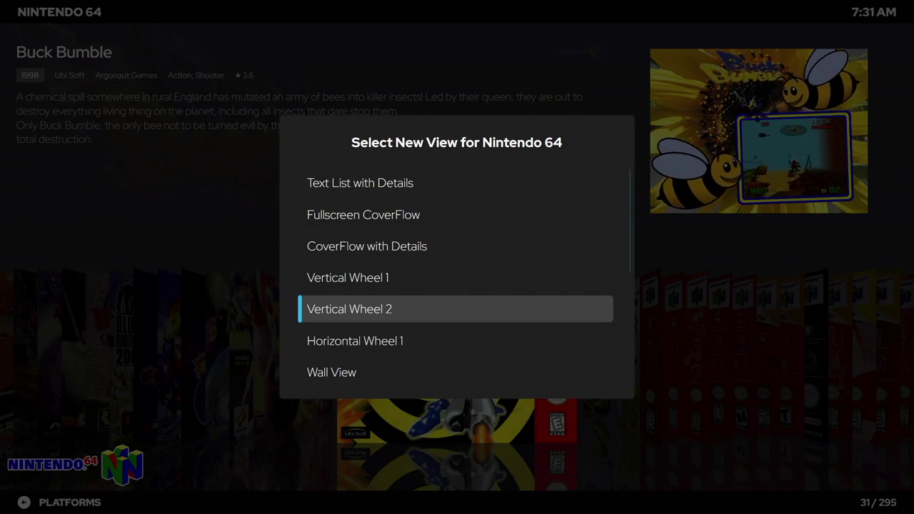
key(Return)
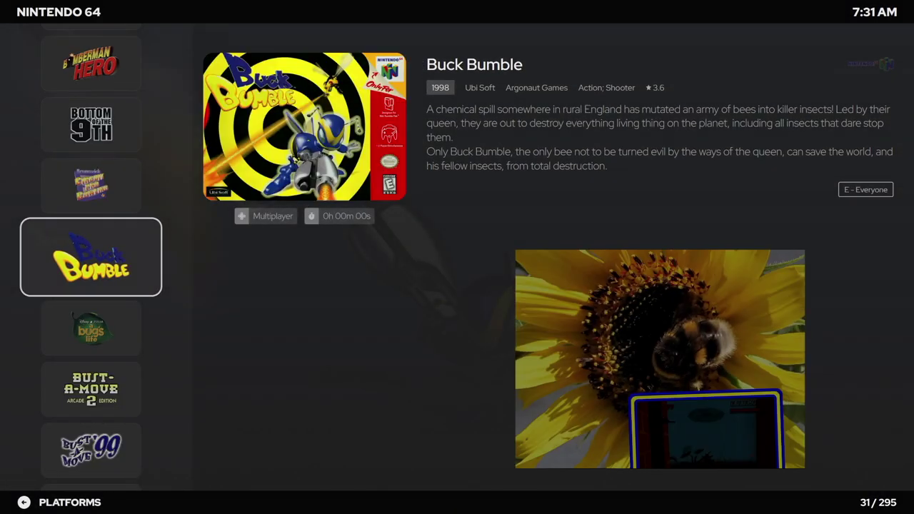
Reopen Nintendo 3DS and Nintendo 64 in turn to check which game view each one uses
key(Escape)
key(Up)
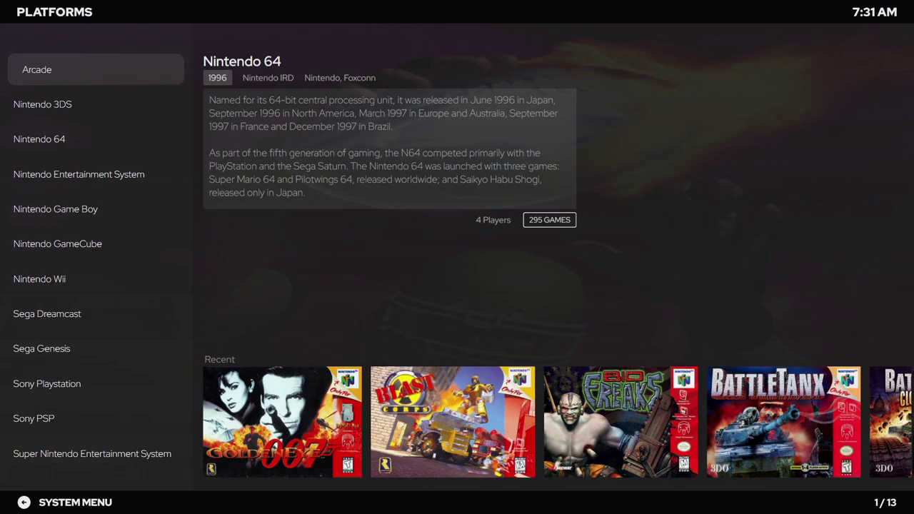
key(Return)
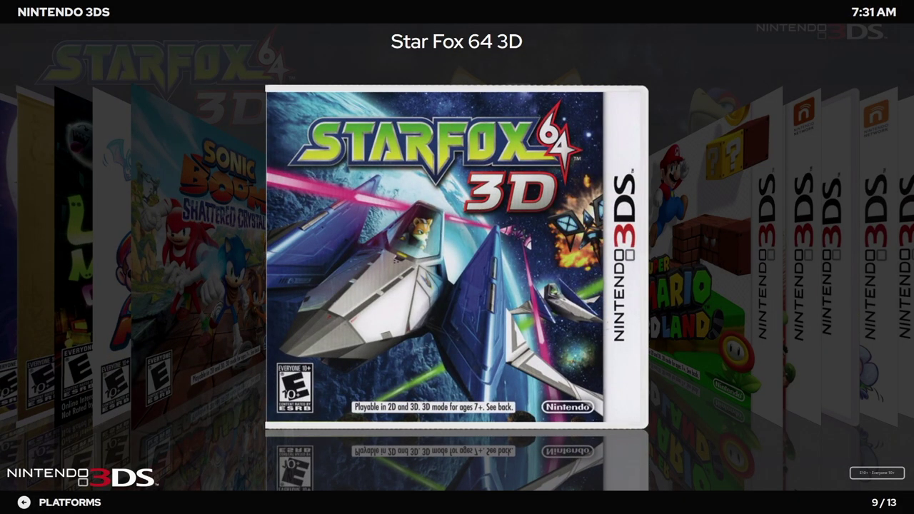
key(Escape)
key(Down)
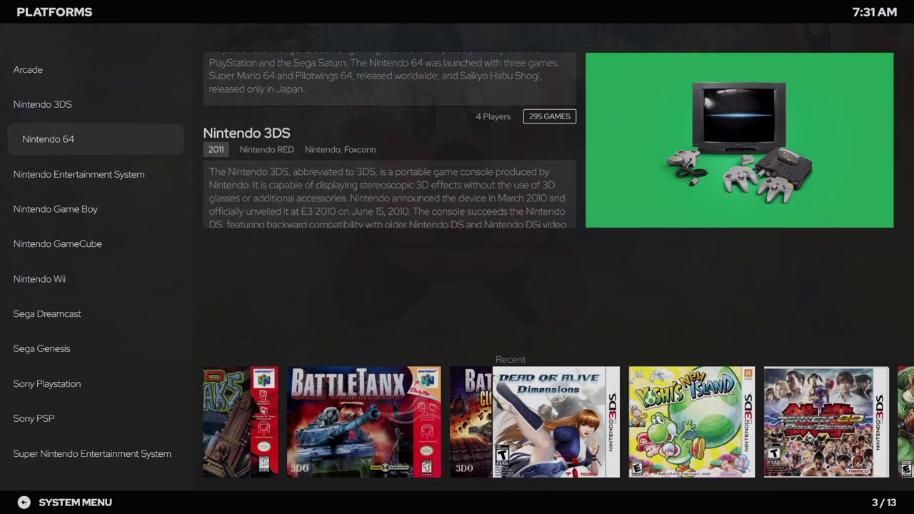
key(Return)
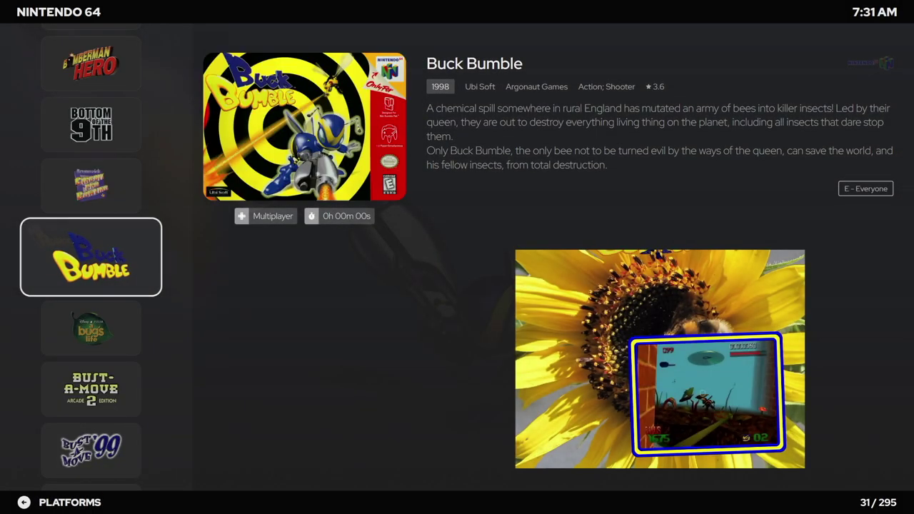
Leave Nintendo 64 and switch the game view of Nintendo Entertainment System to Horizontal Wheel 1
key(Escape)
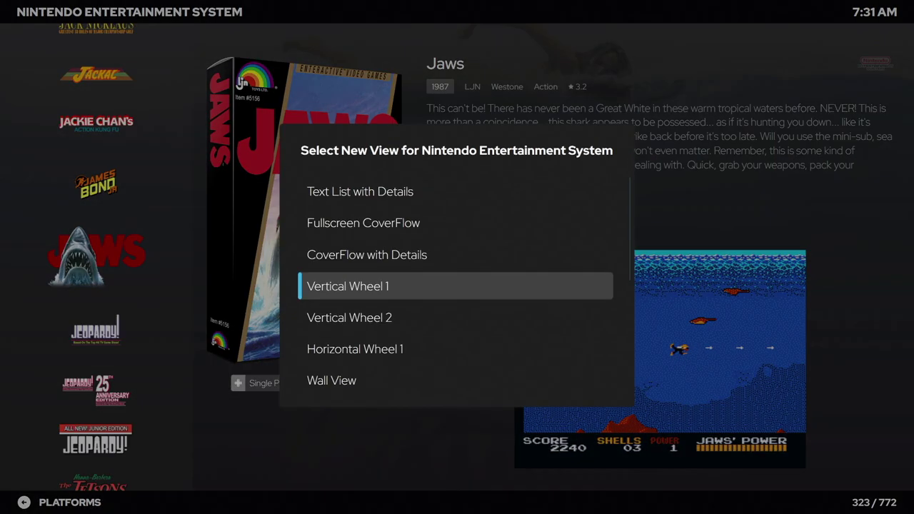
key(Down)
key(Down)
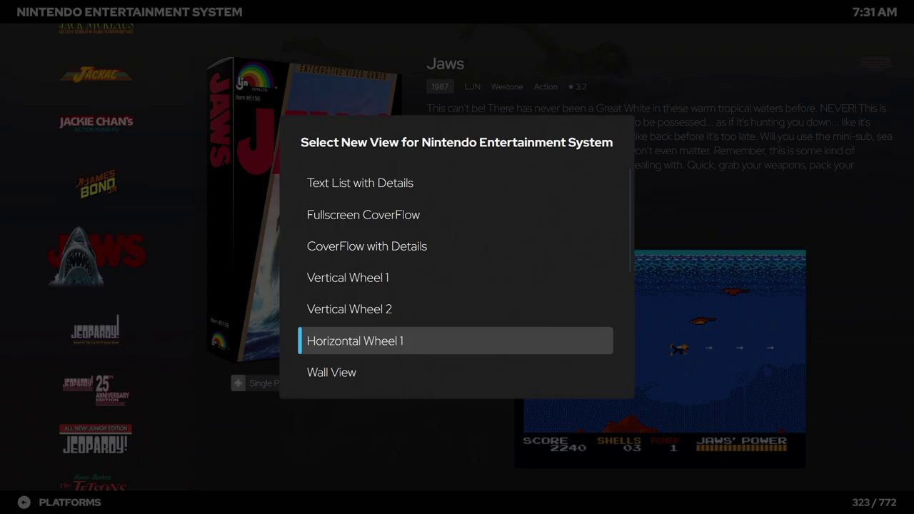
key(Return)
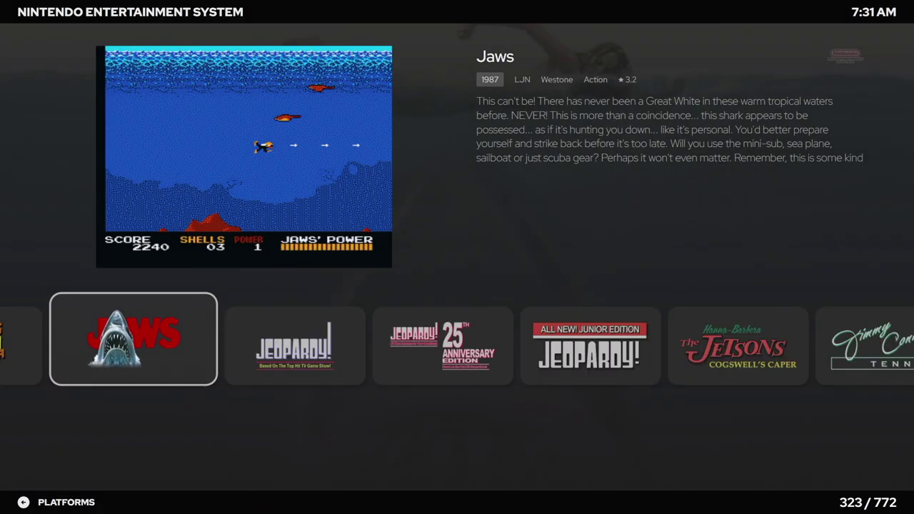
Return to the platforms, reopen Arcade to check its game view, and leave it again
key(Escape)
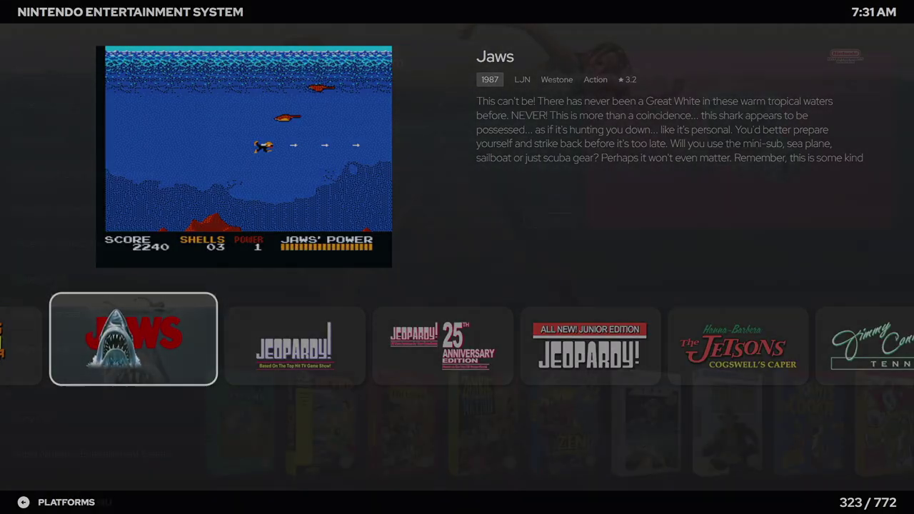
key(Up)
key(Up)
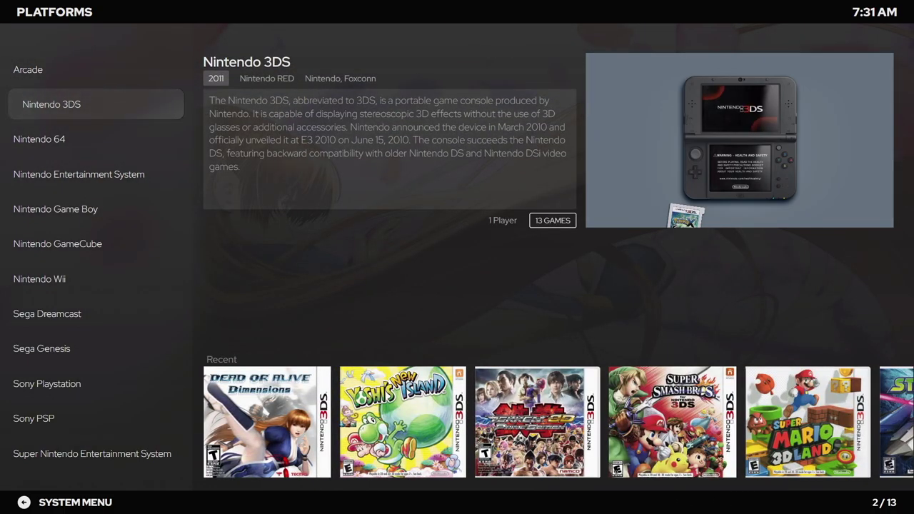
key(Up)
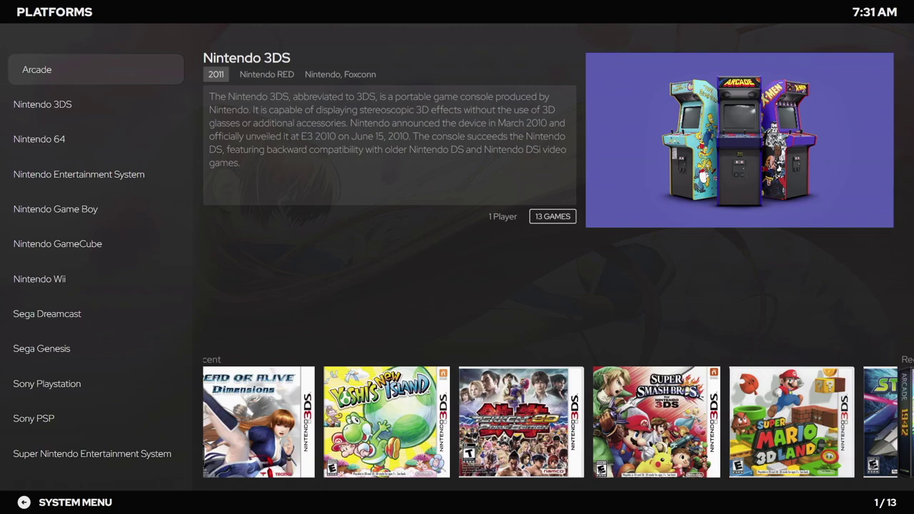
key(Return)
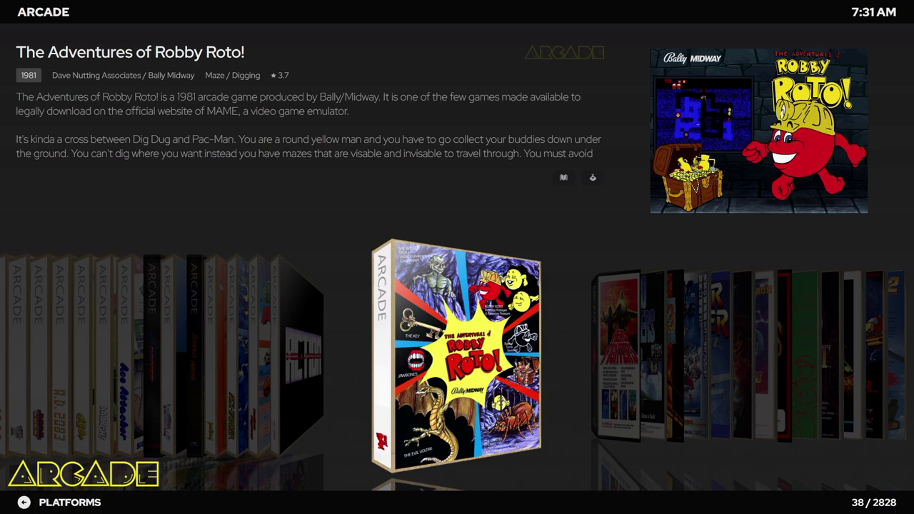
key(Escape)
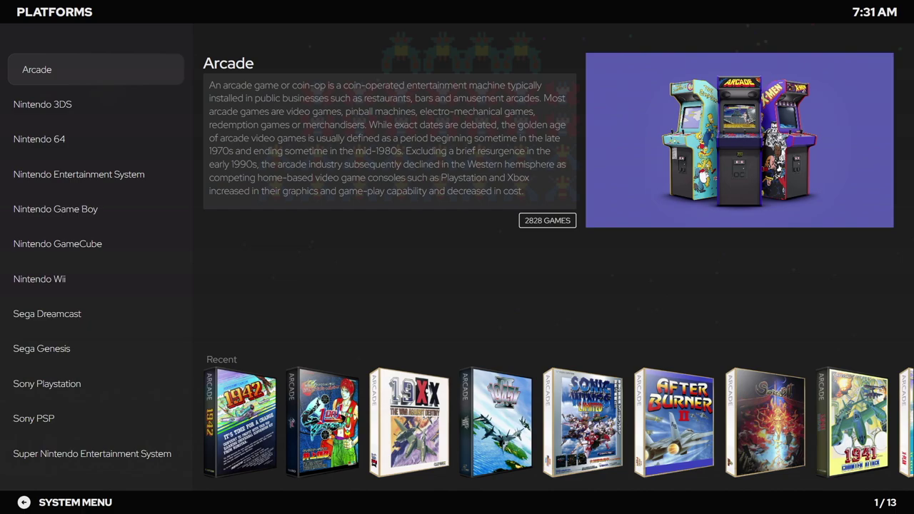
Open Manage Themes from the system menu
key(Escape)
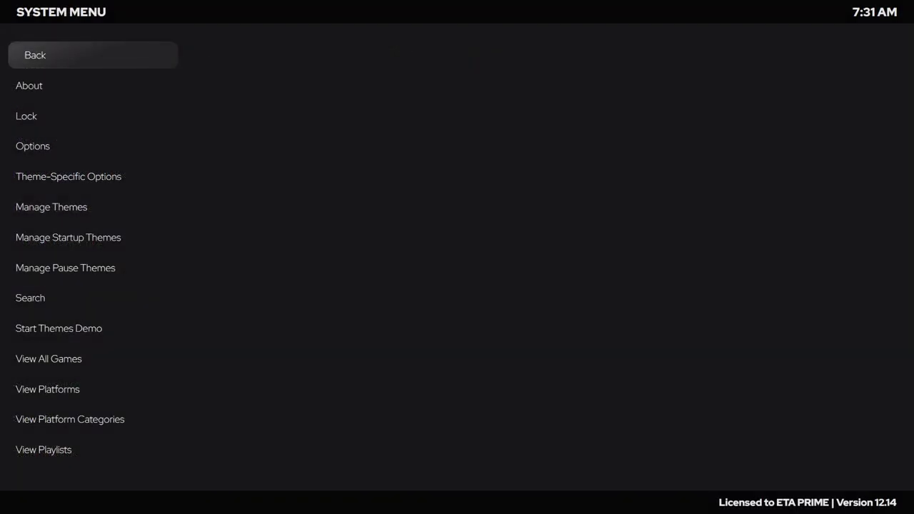
key(Down)
key(Down)
key(Down)
key(Down)
key(Down)
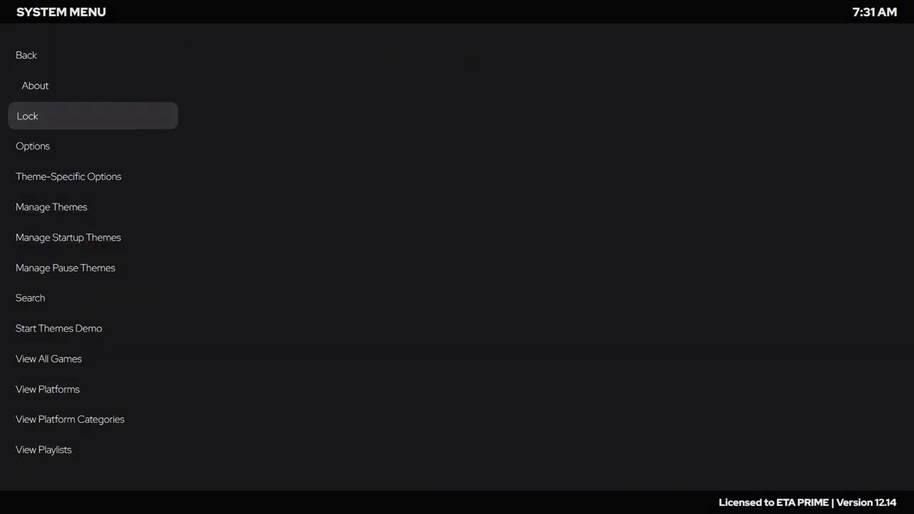
key(Return)
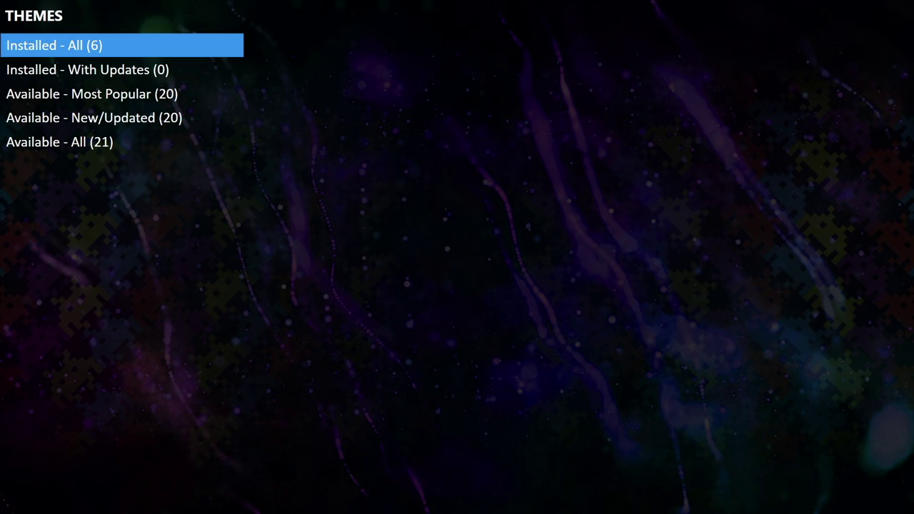
Open the most popular available themes and preview Unified and Unified Redux
key(Down)
key(Down)
key(Down)
key(Up)
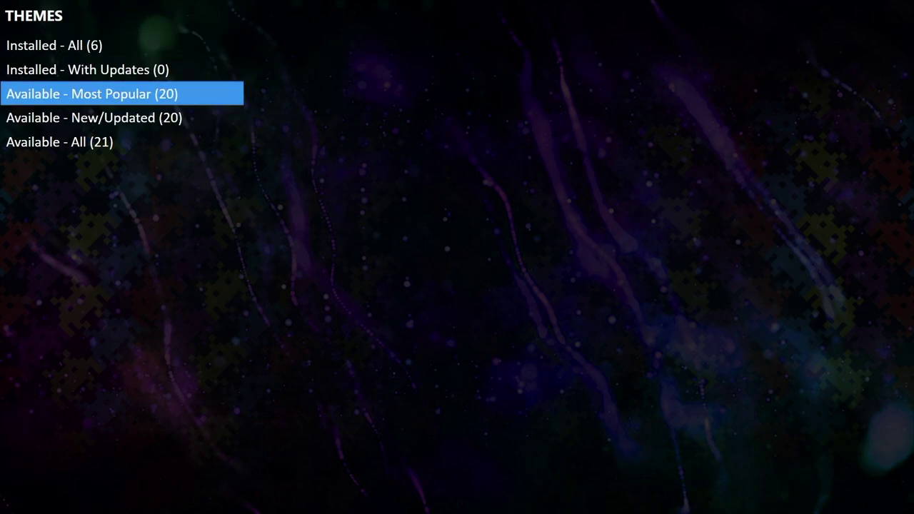
key(Return)
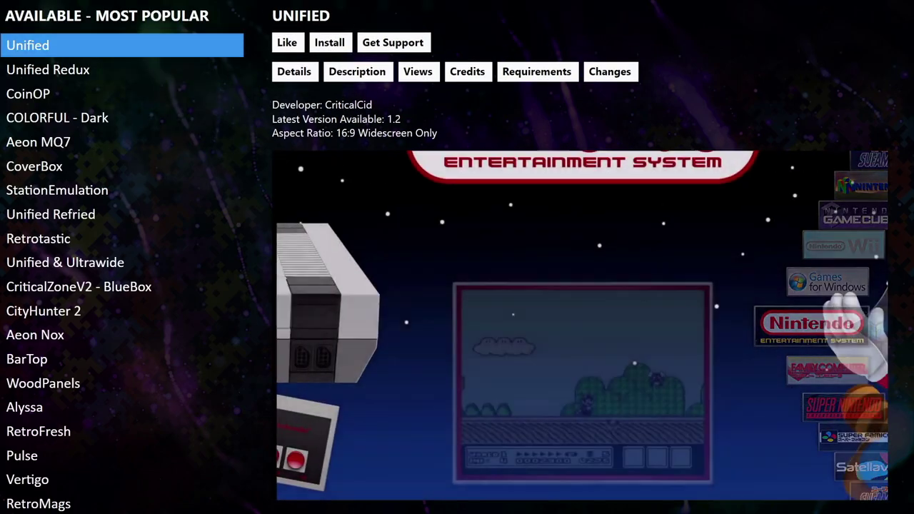
key(Down)
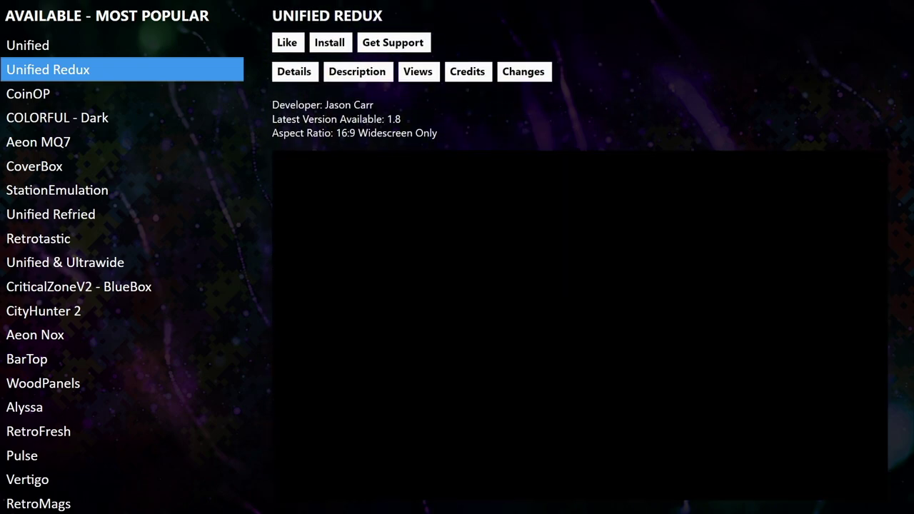
Look at the list of all installed themes and go back to the platforms
key(Escape)
key(Return)
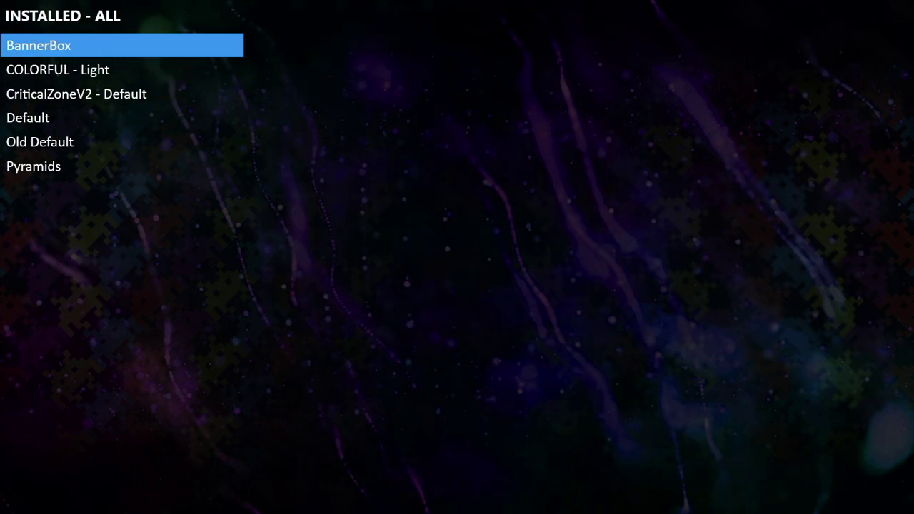
key(Escape)
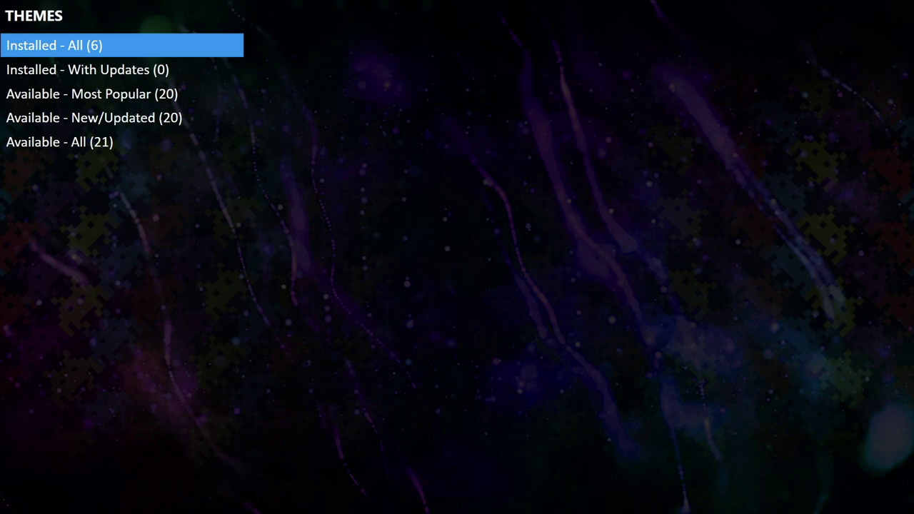
key(Escape)
key(Escape)
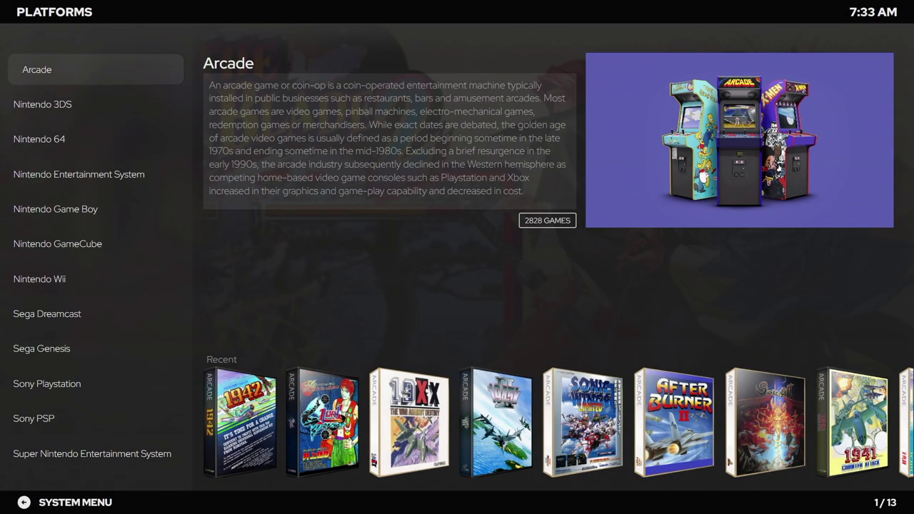
Go through the platforms from Arcade and select Nintendo Entertainment System
key(Down)
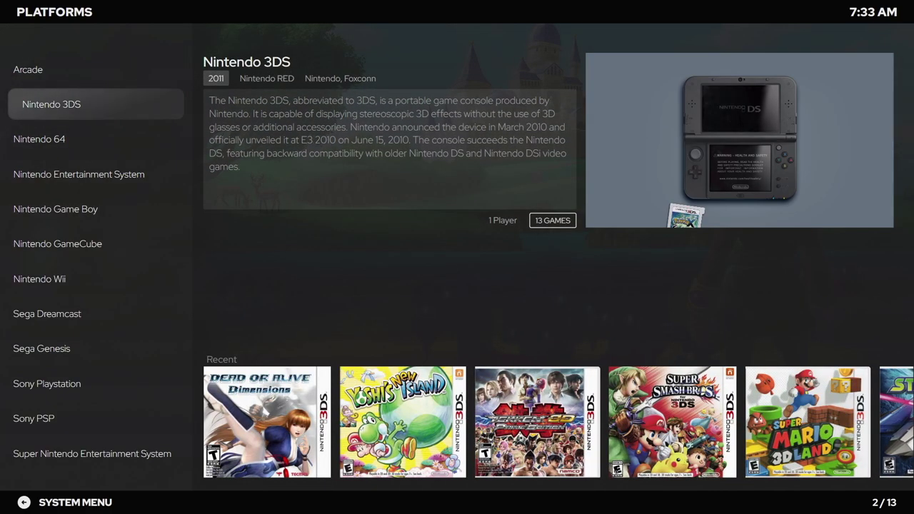
key(Down)
key(Up)
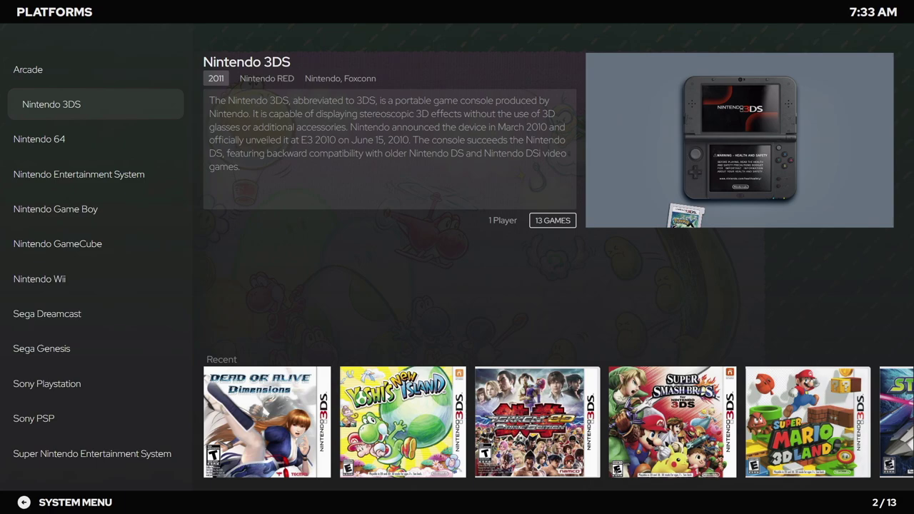
key(Down)
key(Down)
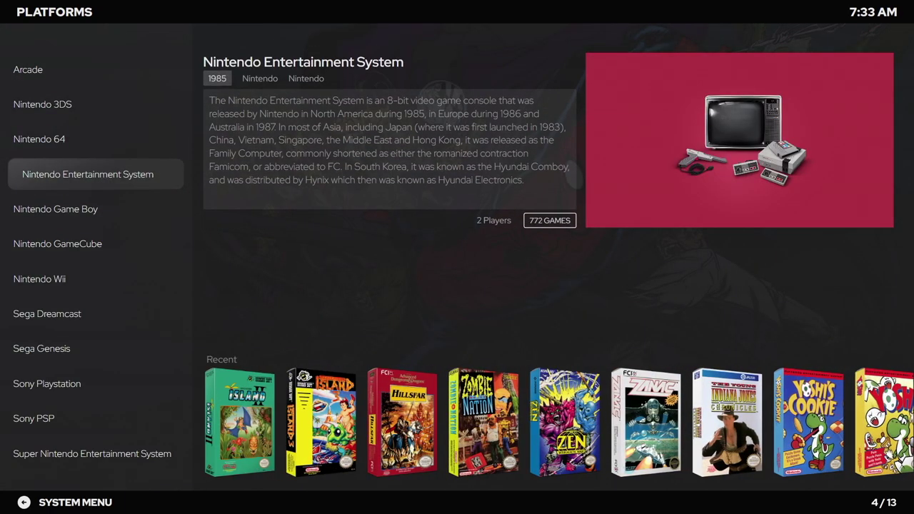
Open the Arcade platform from the platforms list and switch its theme to Pyramids
key(Up)
key(Up)
key(Up)
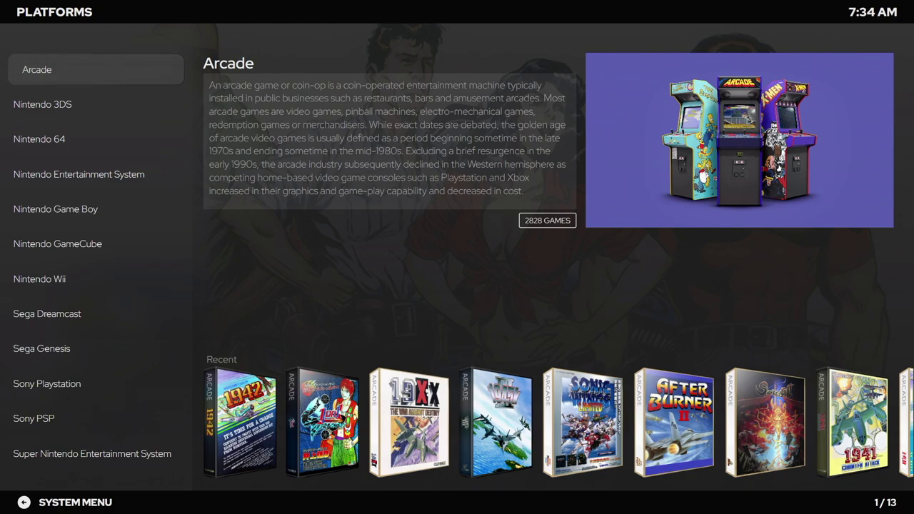
key(Return)
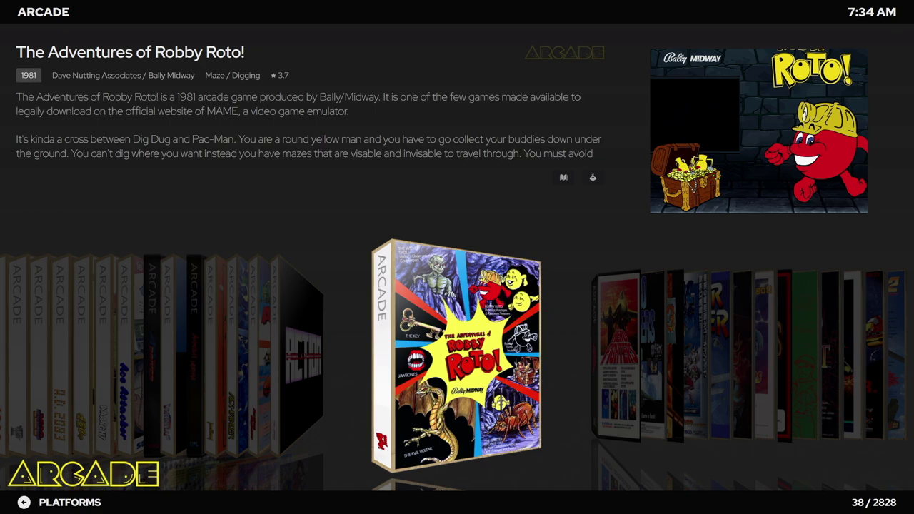
key(t)
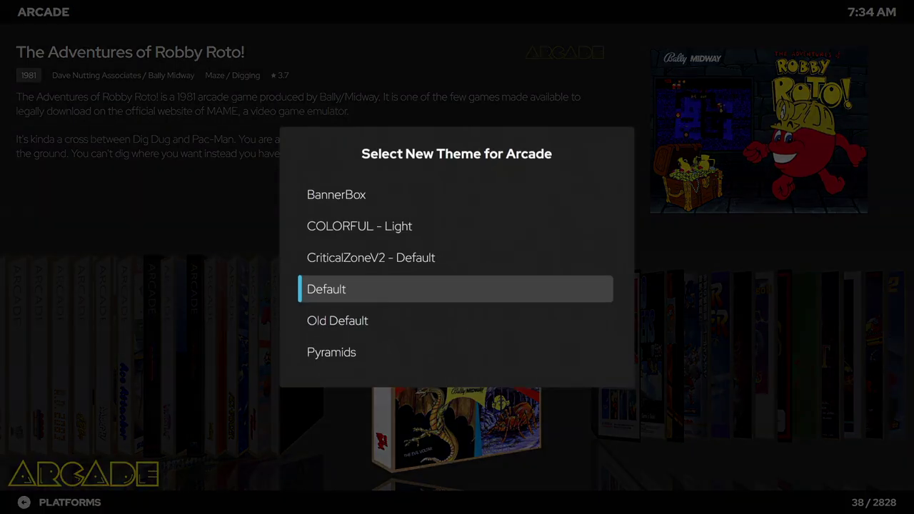
key(Down)
key(Down)
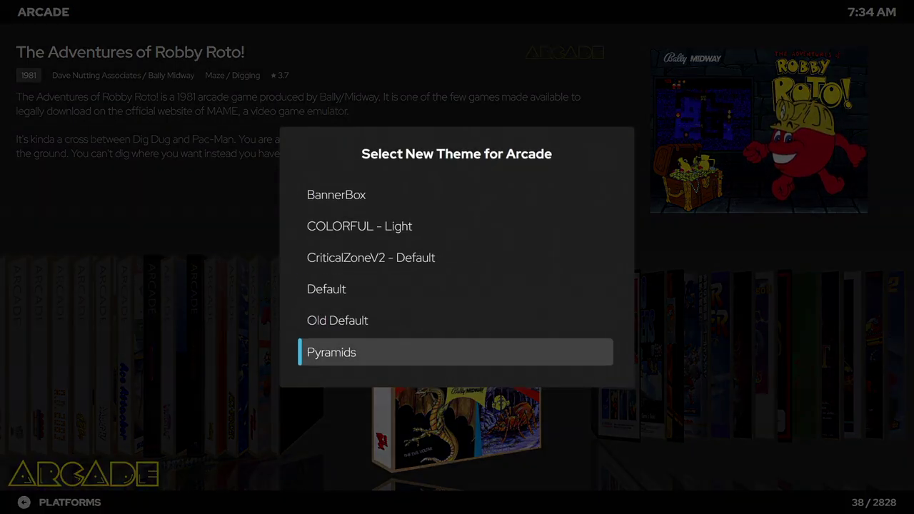
key(Return)
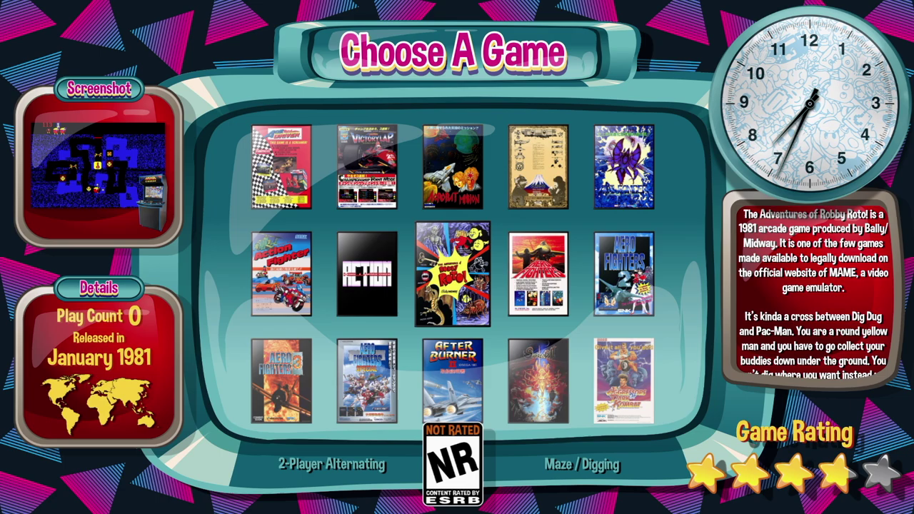
Open the available views for Arcade, keep Wall View, and return to the platforms
key(v)
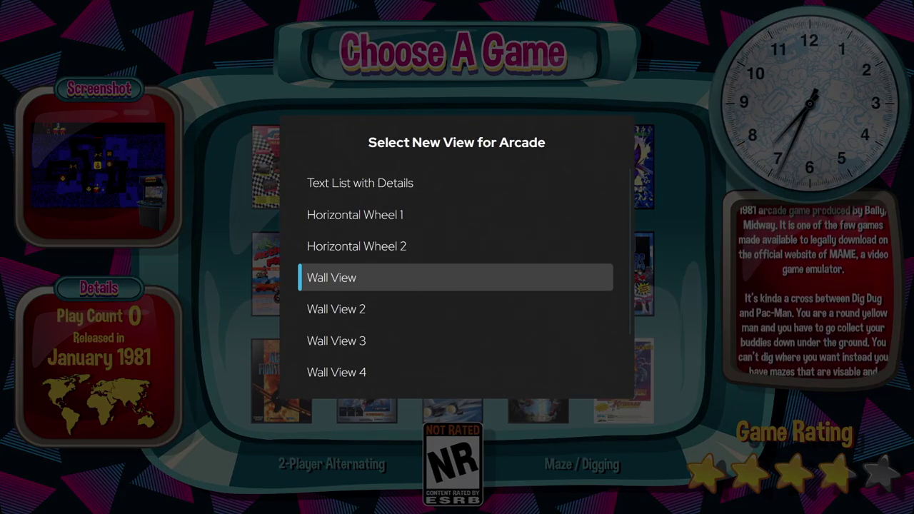
key(Return)
key(Escape)
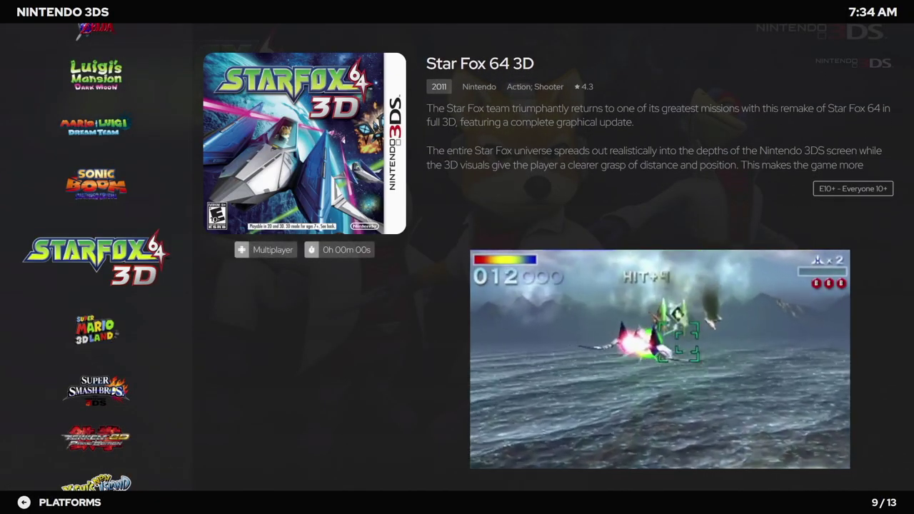
Set the theme for Nintendo 3DS to COLORFUL - Light and return to the platforms
key(t)
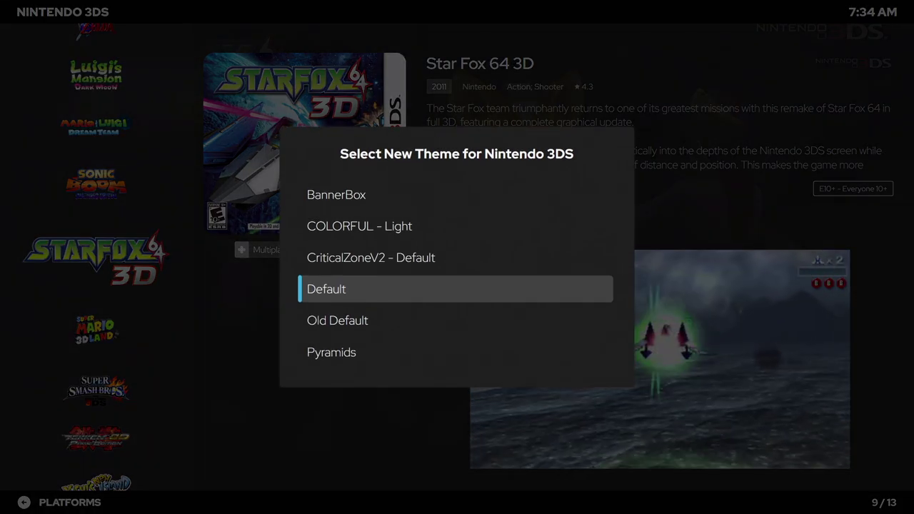
key(Up)
key(Up)
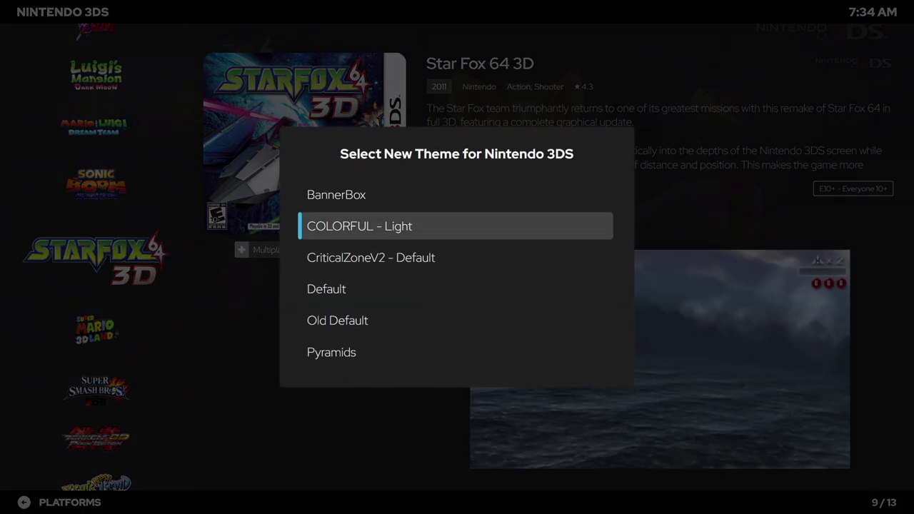
key(Return)
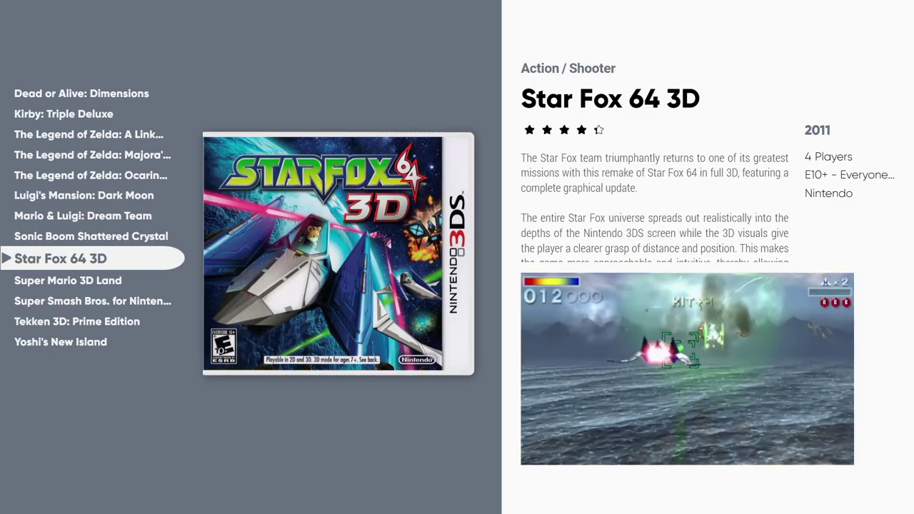
key(Escape)
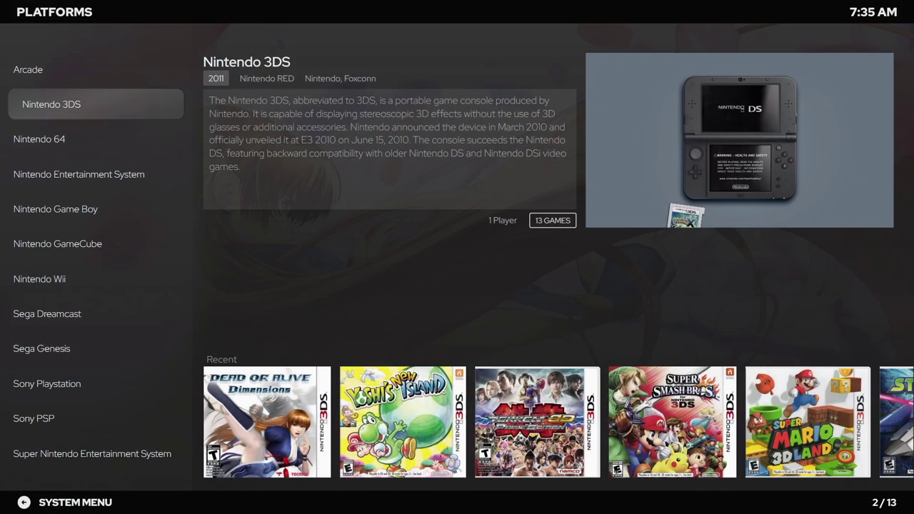
Open Nintendo 64, set its theme to BannerBox, and return to the platforms
key(Down)
key(Return)
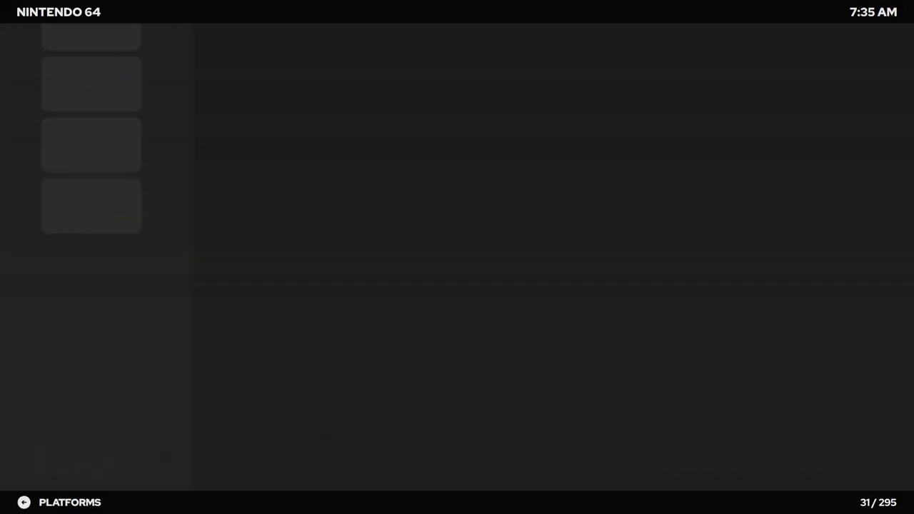
key(t)
key(Up)
key(Up)
key(Up)
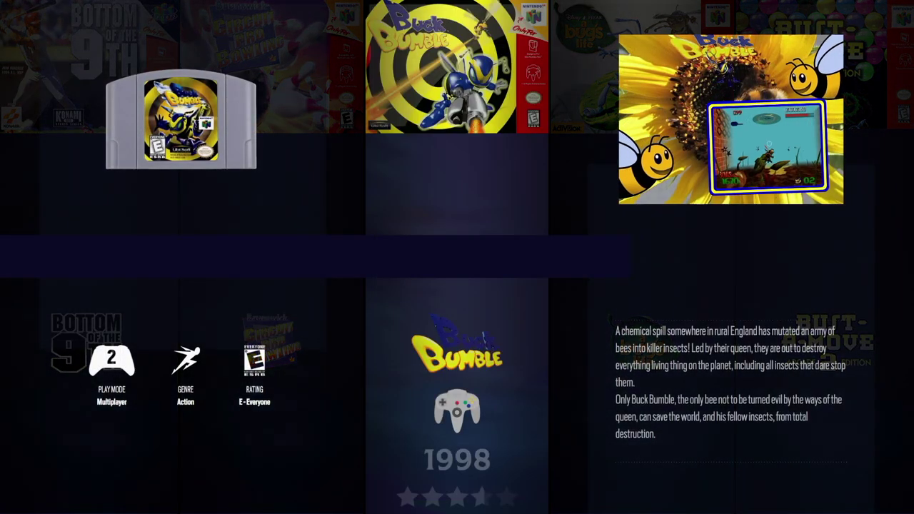
key(Escape)
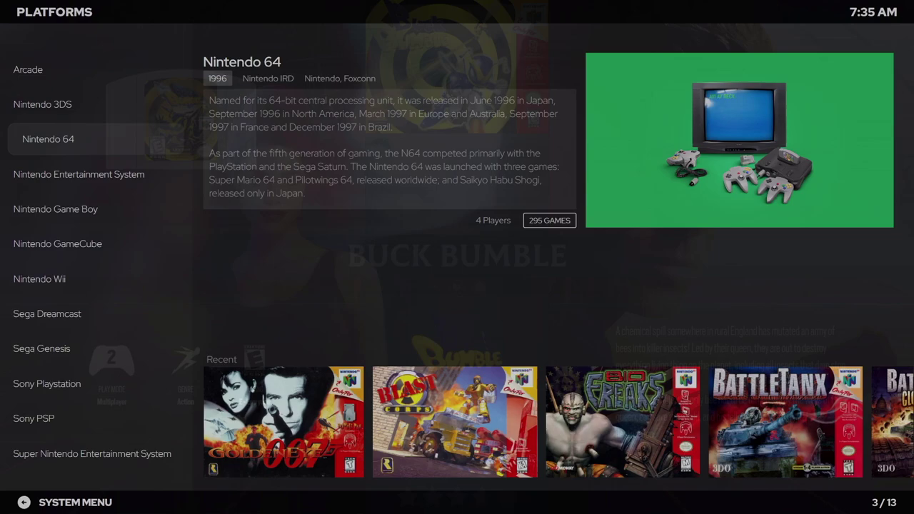
Reopen Arcade to check which theme it uses, and go back to the platforms
key(Up)
key(Up)
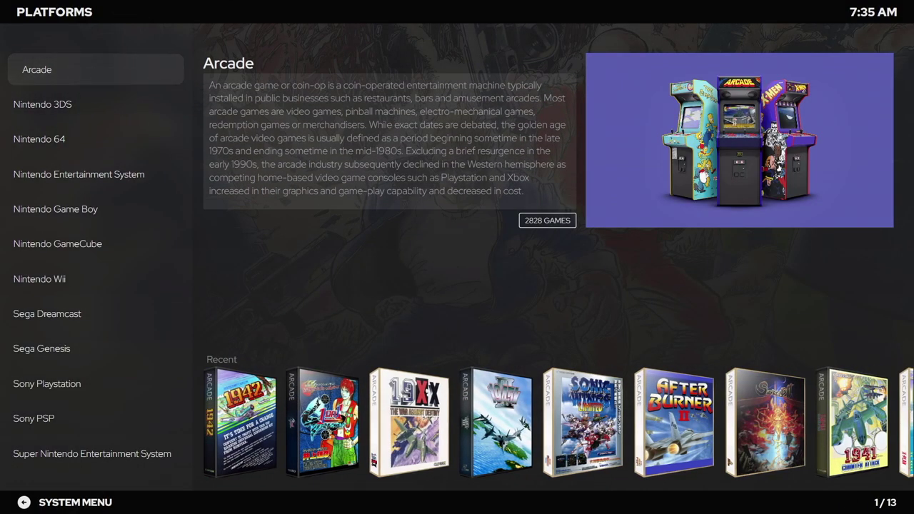
key(Return)
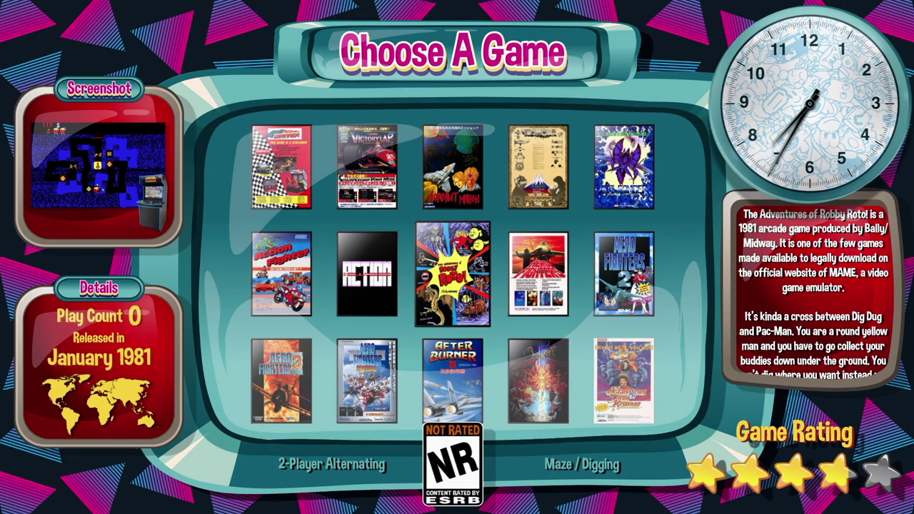
key(Escape)
Reopen Nintendo 64, set its game view to Text List with Details, and return to the platforms
key(Down)
key(Return)
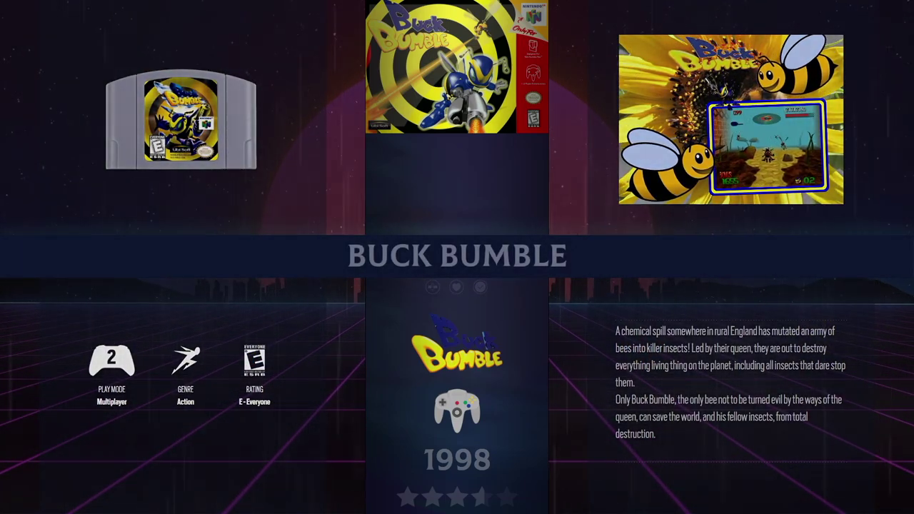
key(v)
click(360, 225)
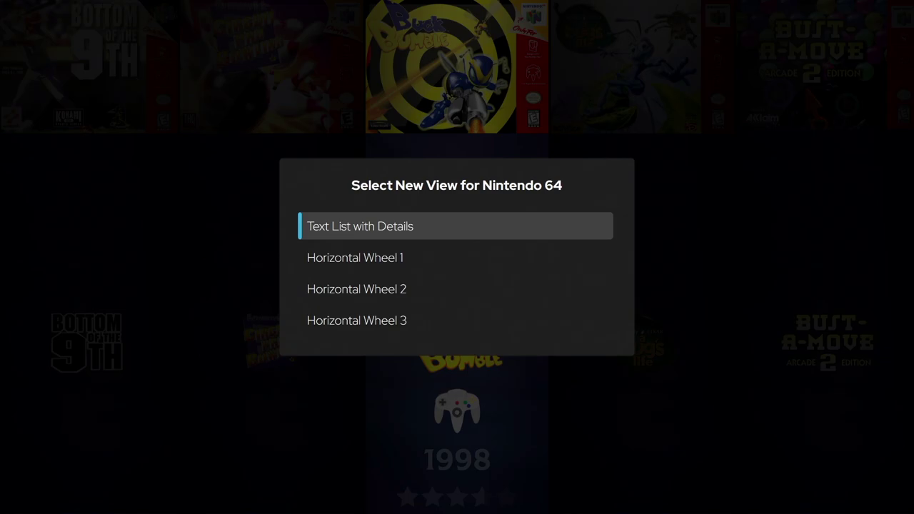
key(Return)
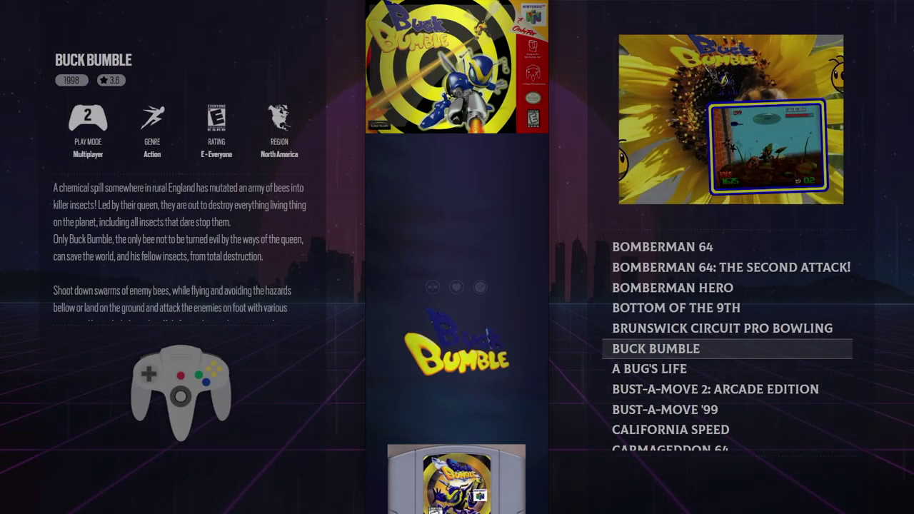
key(Escape)
key(Up)
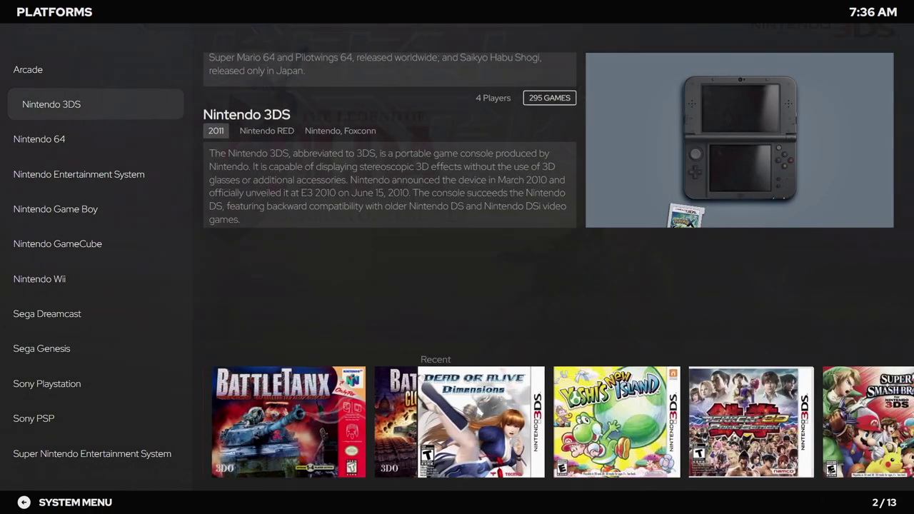
key(Up)
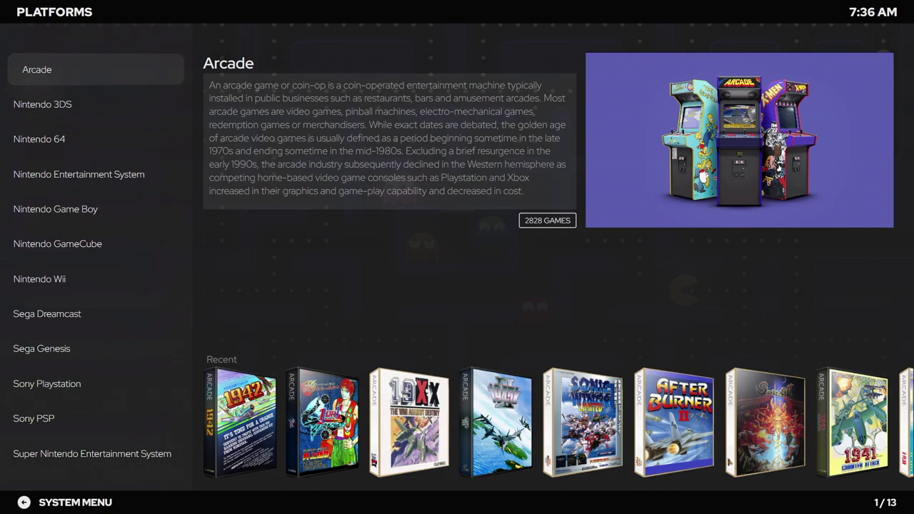
key(Down)
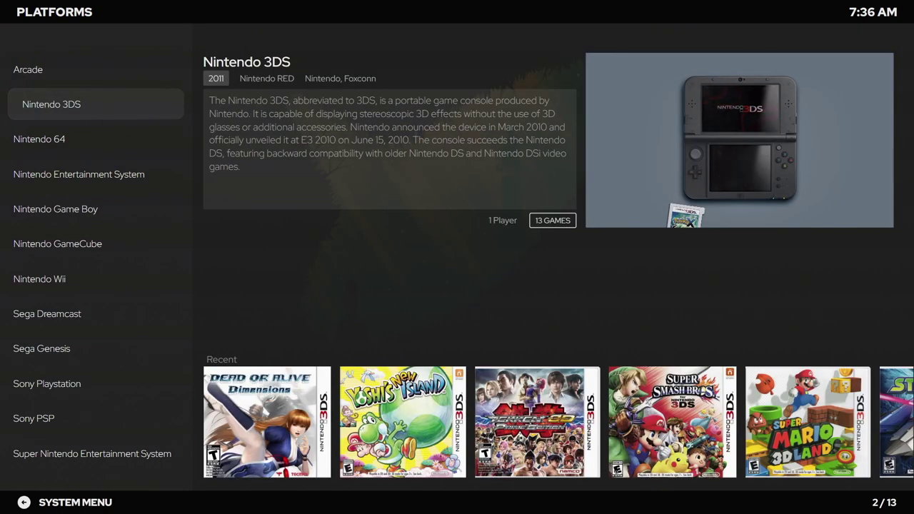
key(Escape)
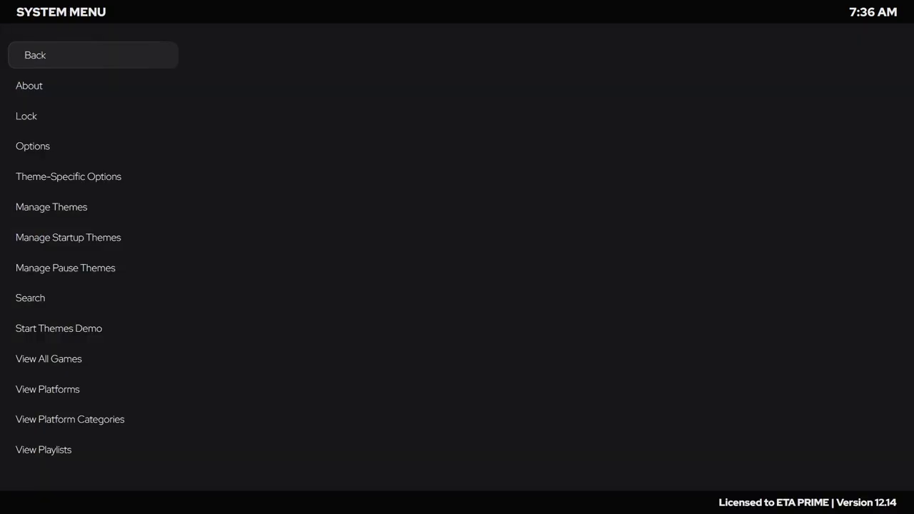
key(Down)
key(Down)
key(Down)
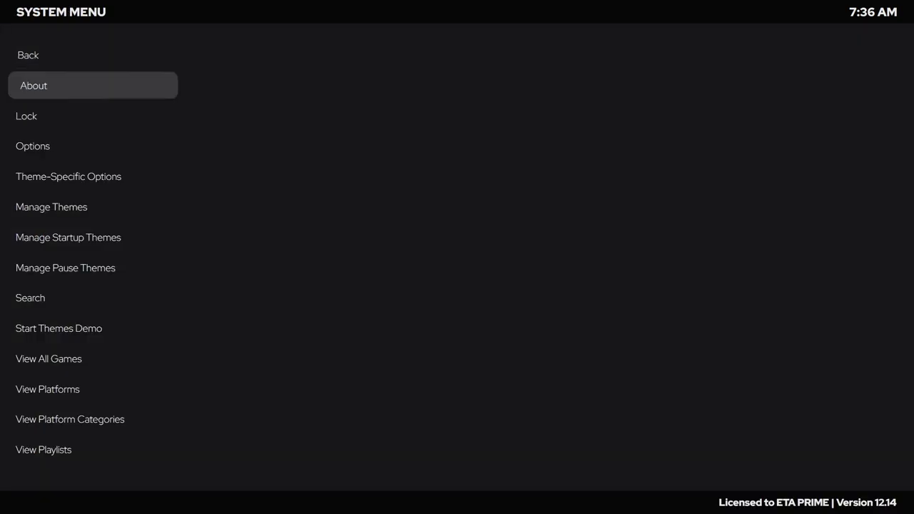
key(Up)
key(Up)
key(Up)
key(Return)
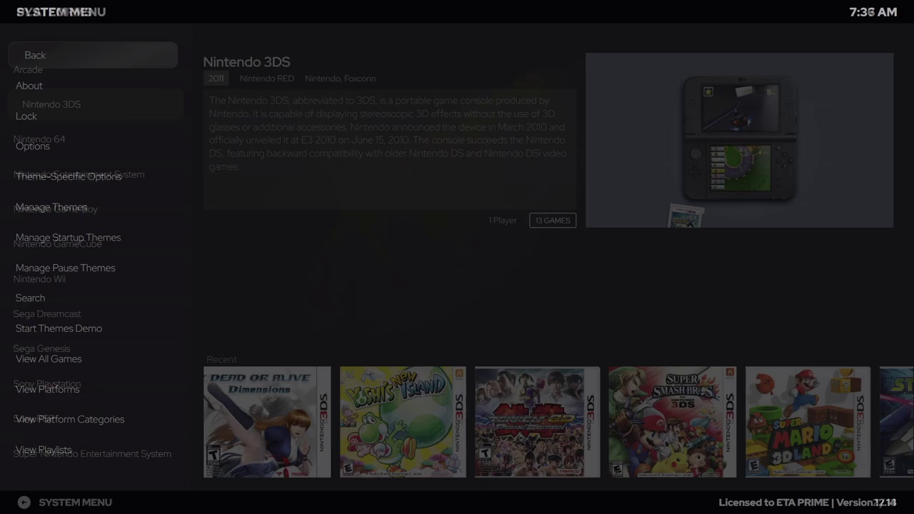